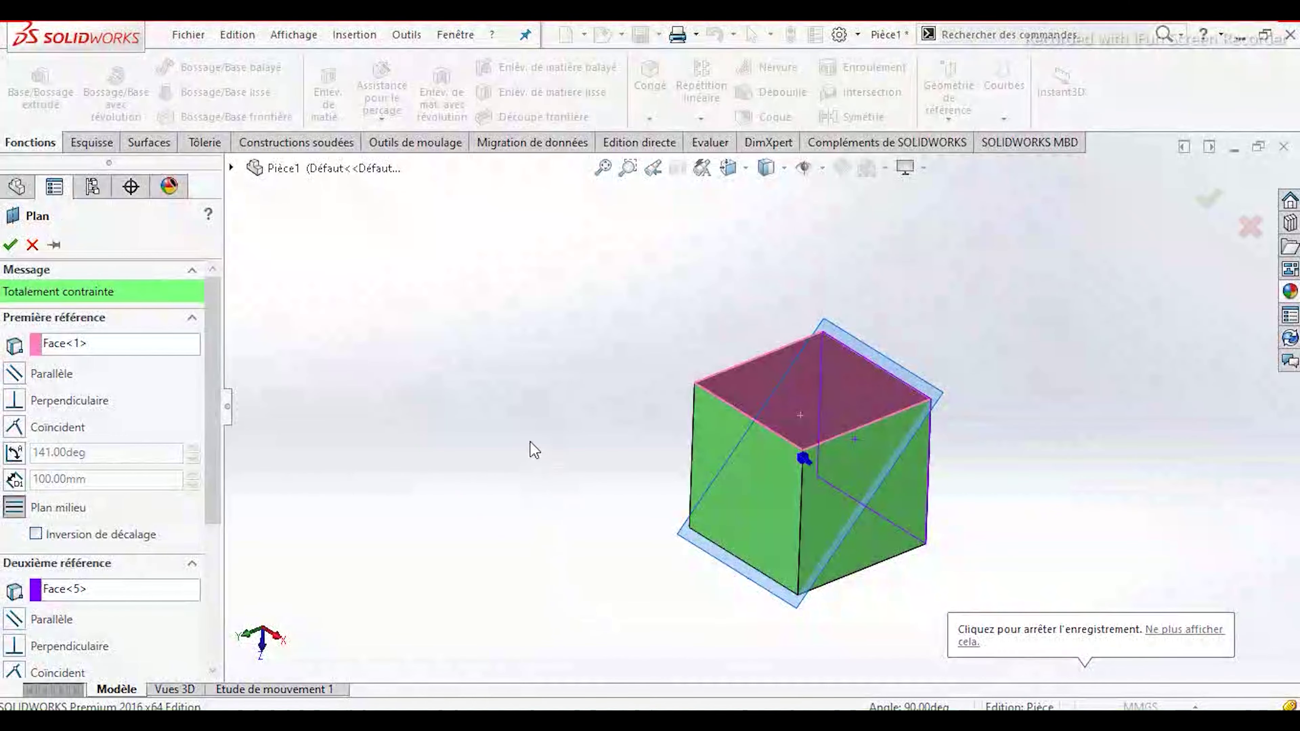
Cancel the unfinished inclined plane and zoom out on the plain cube
mouse_move(531, 450)
middle_down()
mouse_move(439, 385)
mouse_move(563, 348)
middle_up()
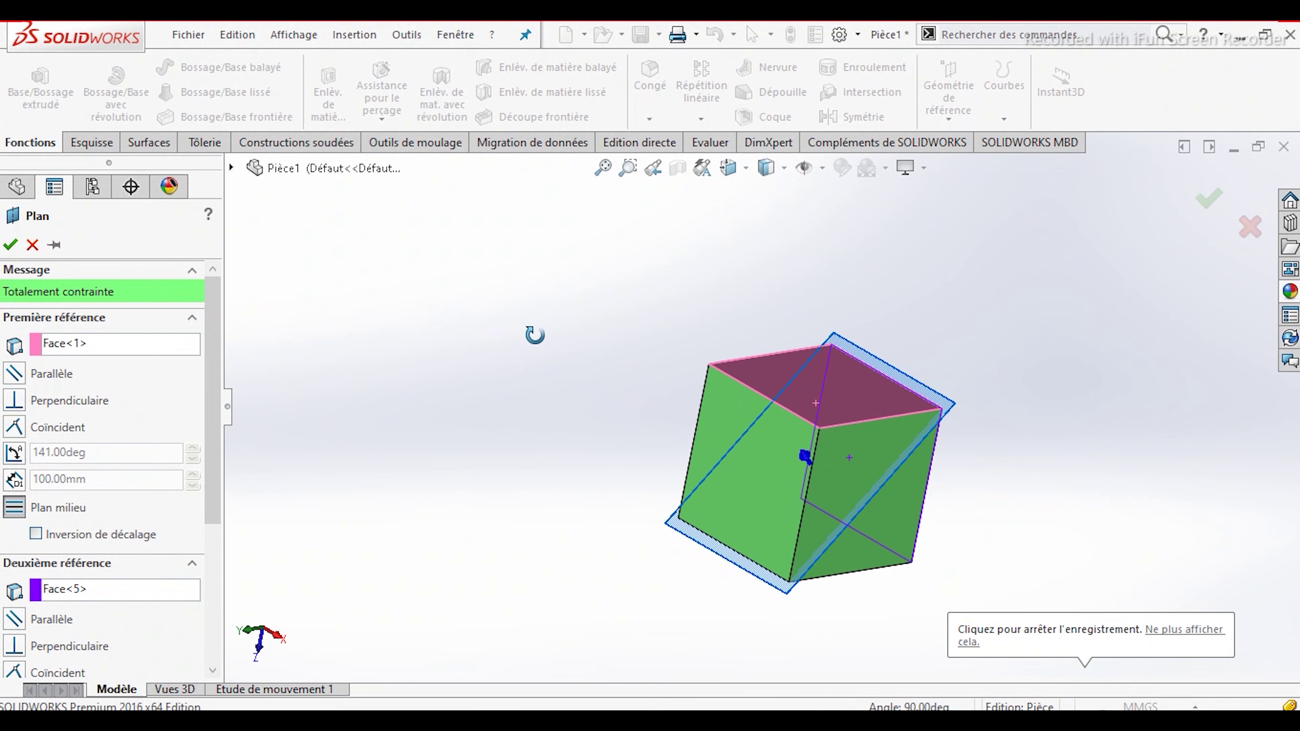
click(32, 246)
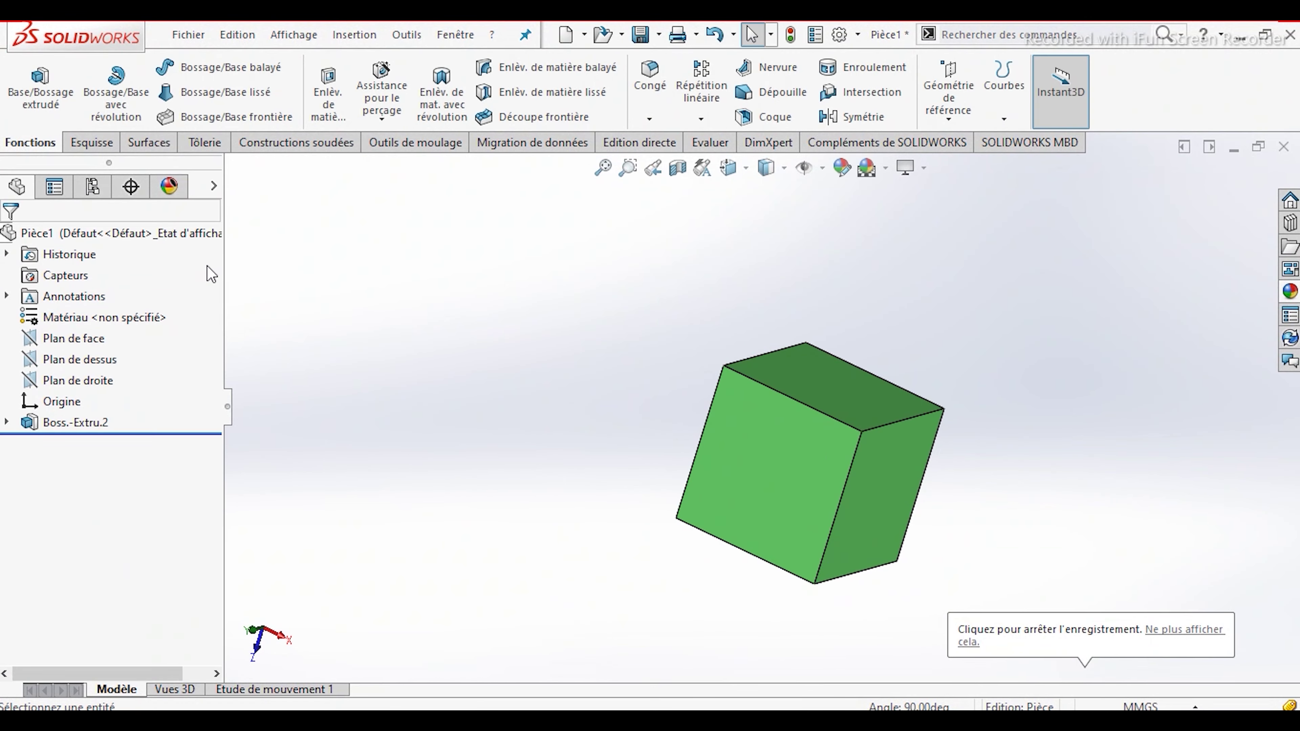
mouse_move(732, 566)
middle_down()
mouse_move(523, 479)
mouse_move(230, 484)
mouse_move(456, 552)
mouse_move(459, 610)
mouse_move(603, 470)
mouse_move(562, 462)
middle_up()
scroll(717, 384, up, 3)
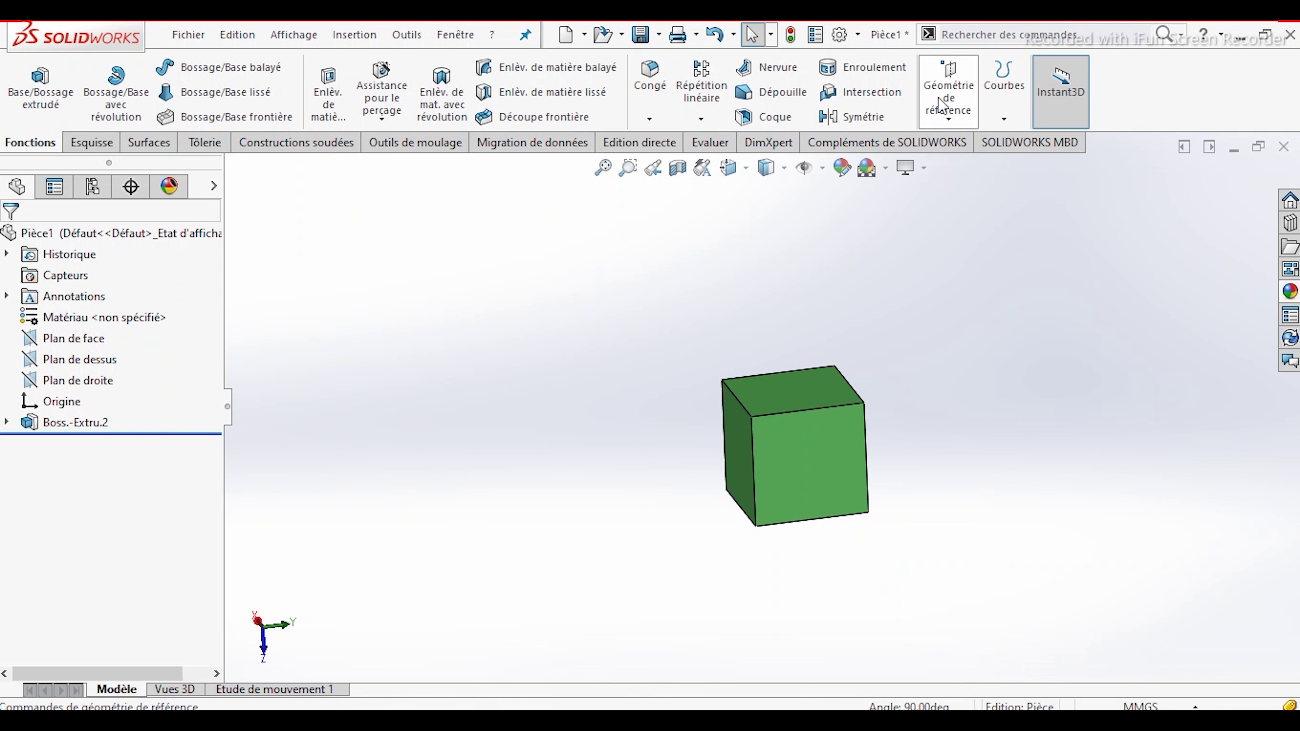
Start a new reference plane with the cube's right face as the first reference
click(944, 110)
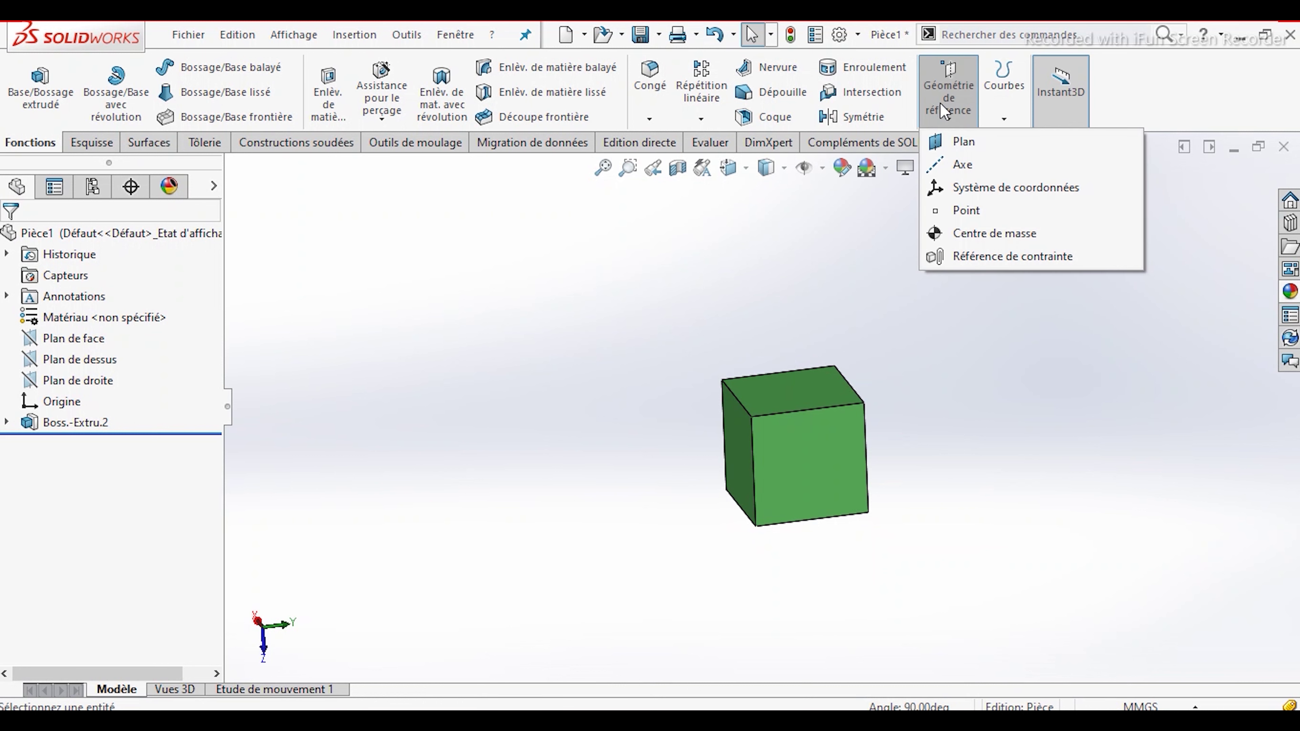
click(986, 147)
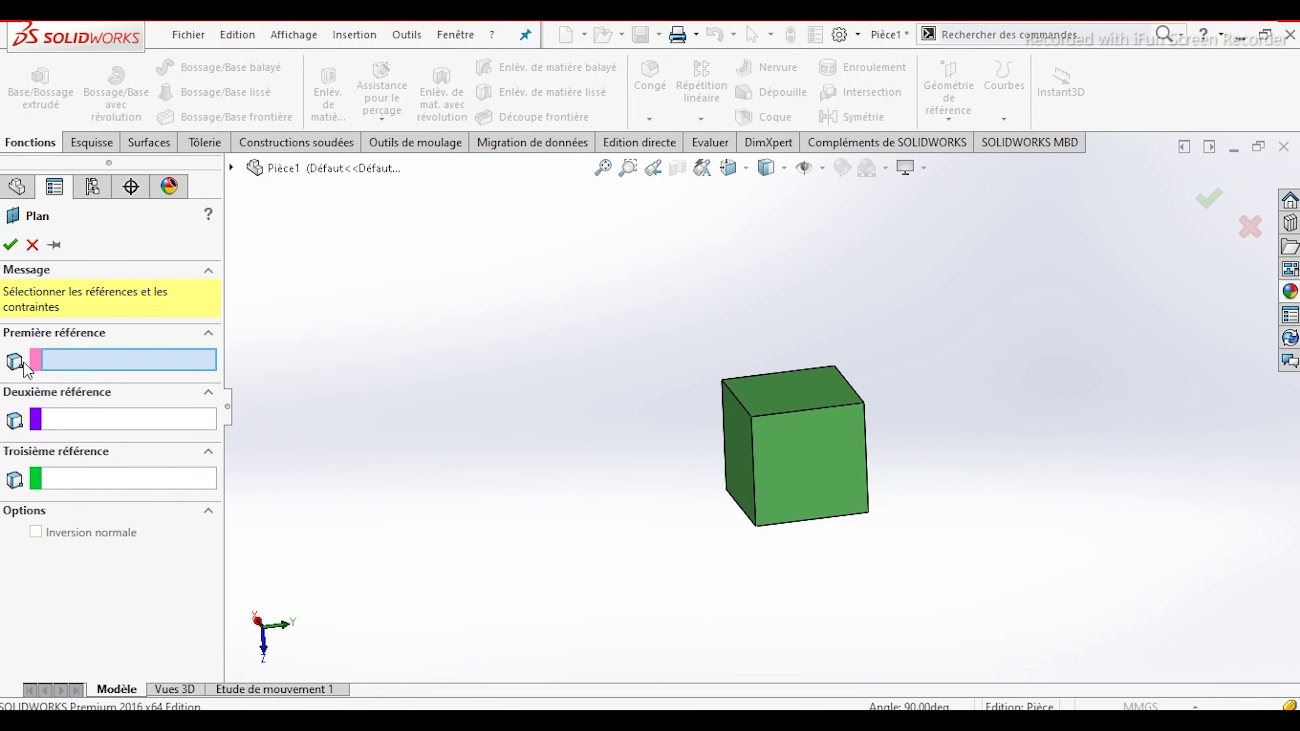
mouse_move(720, 605)
middle_down()
mouse_move(778, 548)
mouse_move(865, 517)
mouse_move(871, 566)
mouse_move(924, 501)
mouse_move(1040, 516)
mouse_move(996, 560)
mouse_move(908, 482)
mouse_move(787, 452)
middle_up()
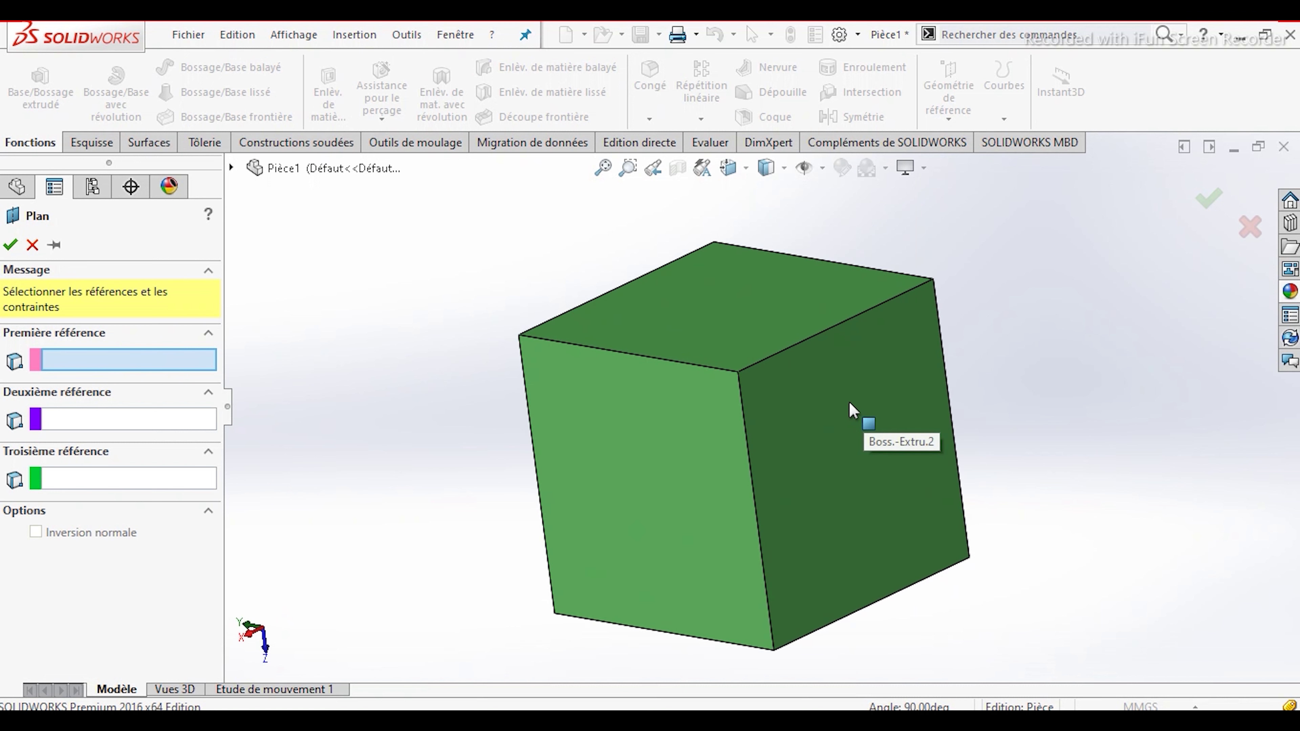
click(847, 413)
scroll(847, 413, up, 1)
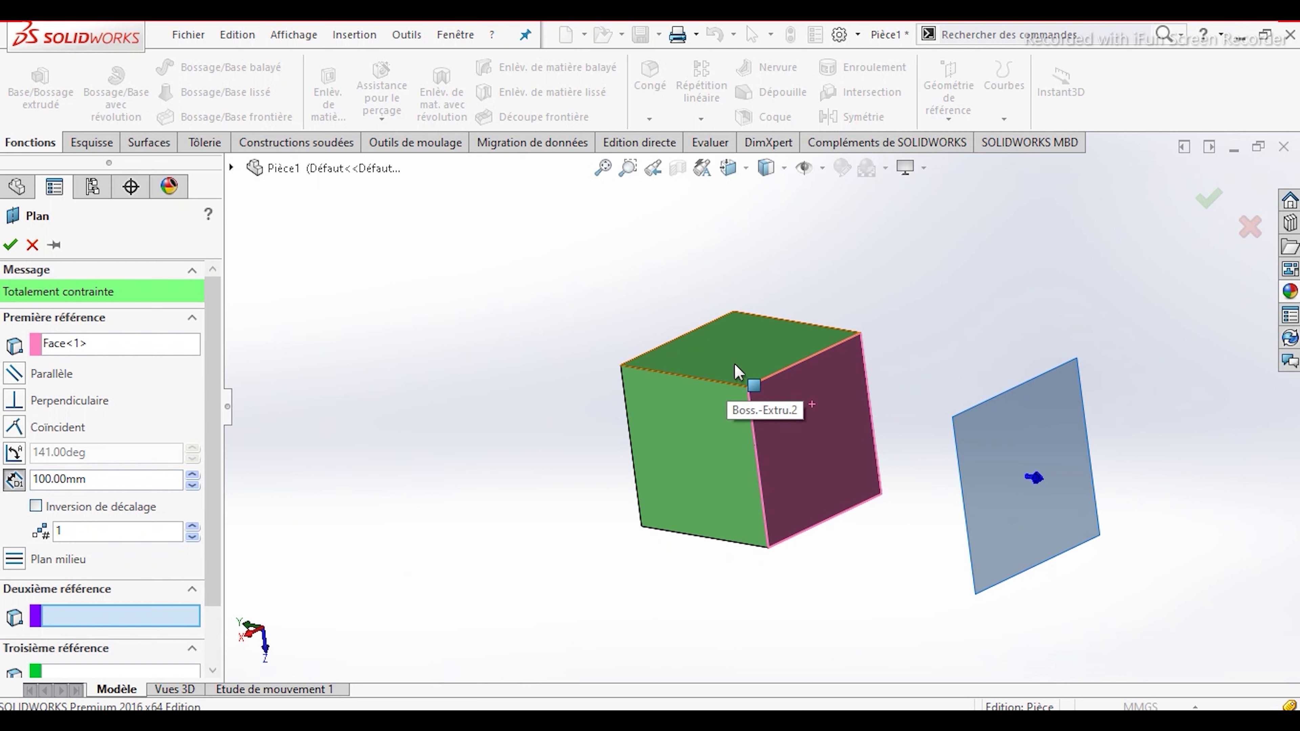
Add the cube's top face as the second reference and confirm Plan3
mouse_move(707, 361)
middle_down()
mouse_move(618, 372)
mouse_move(789, 373)
mouse_move(610, 406)
mouse_move(584, 378)
mouse_move(395, 360)
mouse_move(569, 367)
middle_up()
click(774, 379)
scroll(132, 612, down, 3)
scroll(93, 635, down, 2)
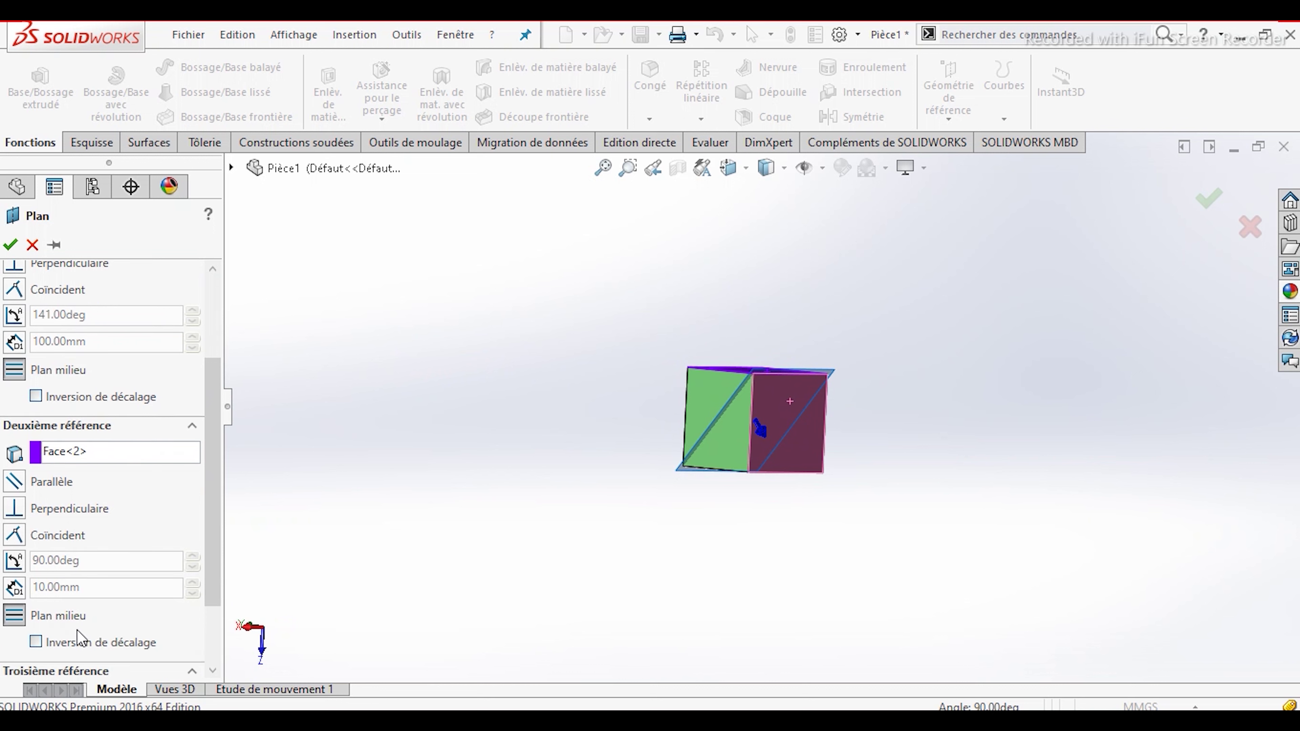
scroll(82, 643, up, 5)
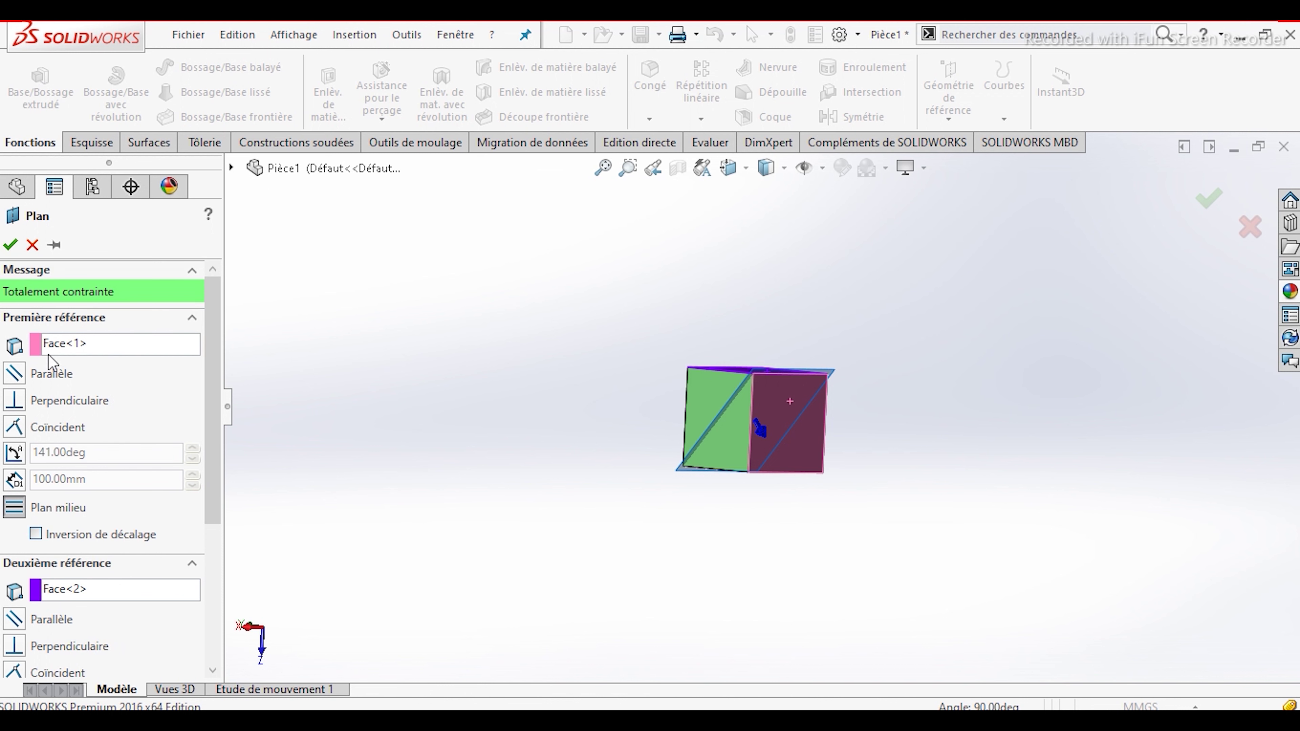
mouse_move(844, 507)
middle_down()
mouse_move(784, 487)
mouse_move(784, 523)
mouse_move(653, 514)
mouse_move(763, 438)
mouse_move(870, 435)
middle_up()
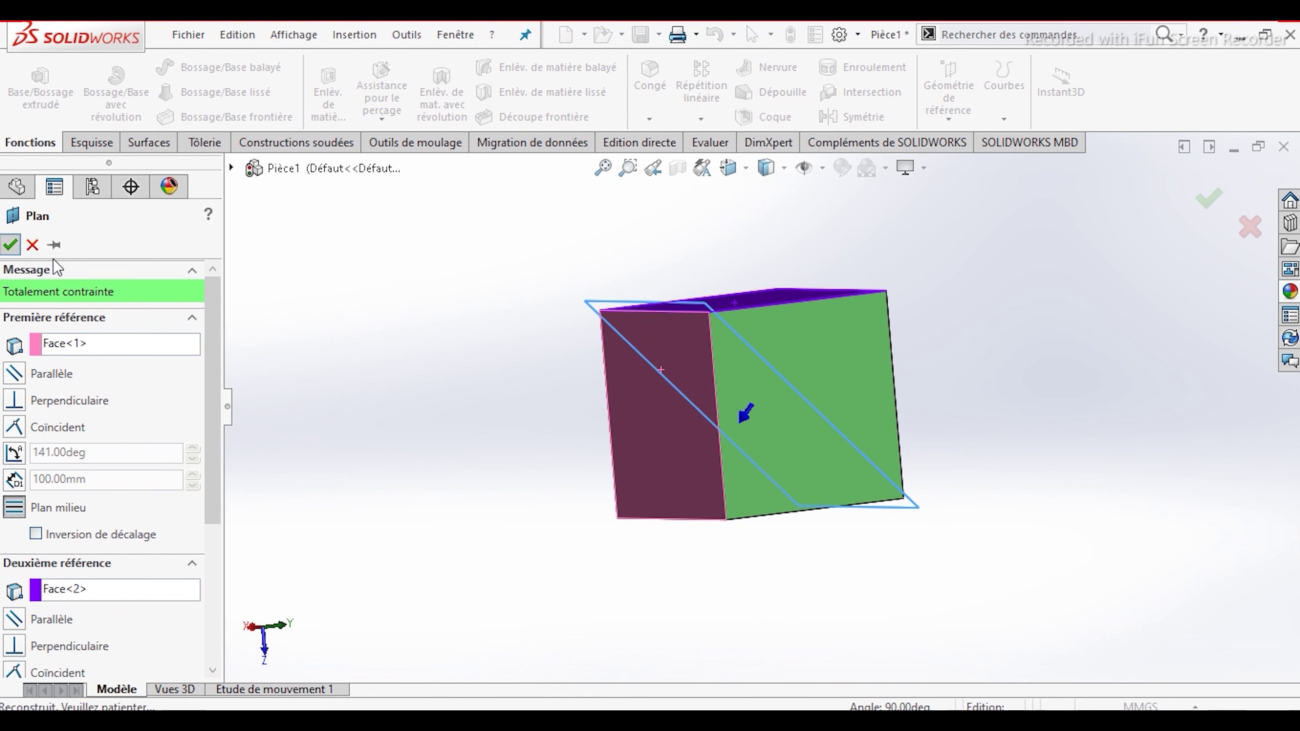
click(9, 247)
mouse_move(784, 442)
middle_down()
mouse_move(717, 461)
mouse_move(650, 521)
mouse_move(656, 282)
middle_up()
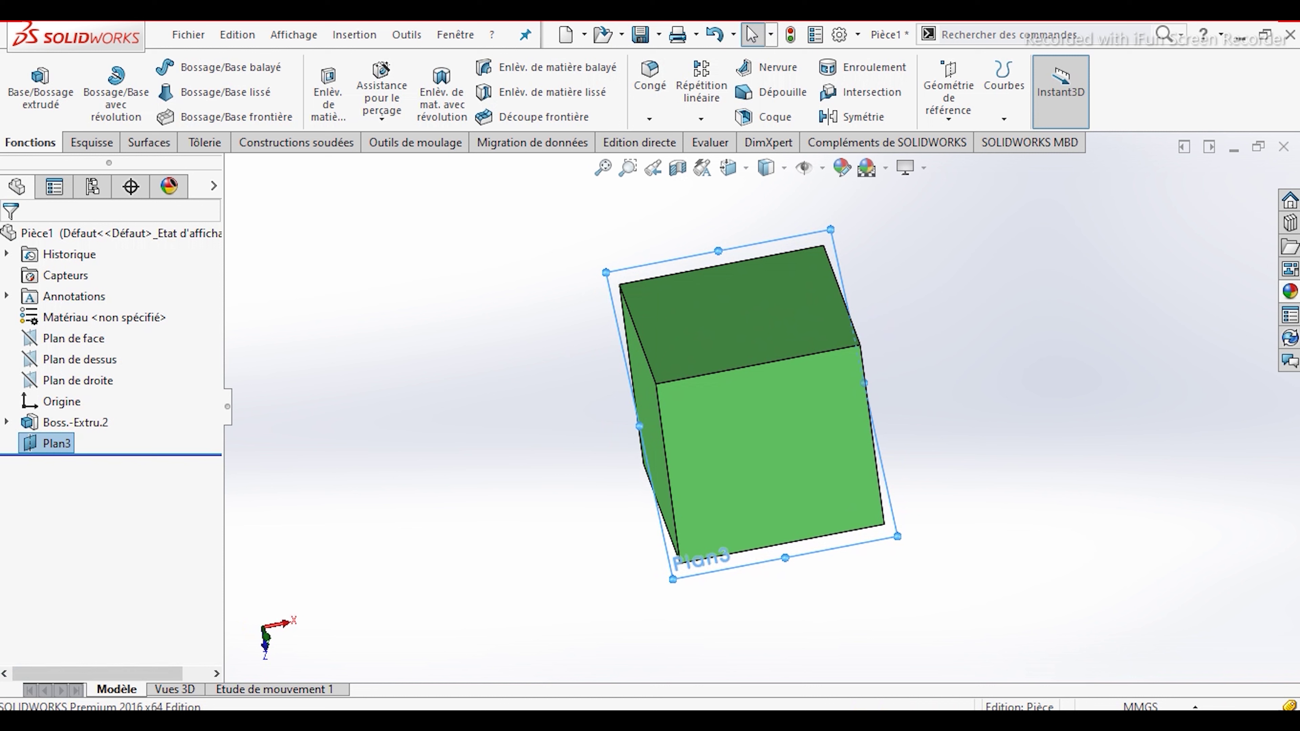
Orient the view Normal To Plan3
click(815, 210)
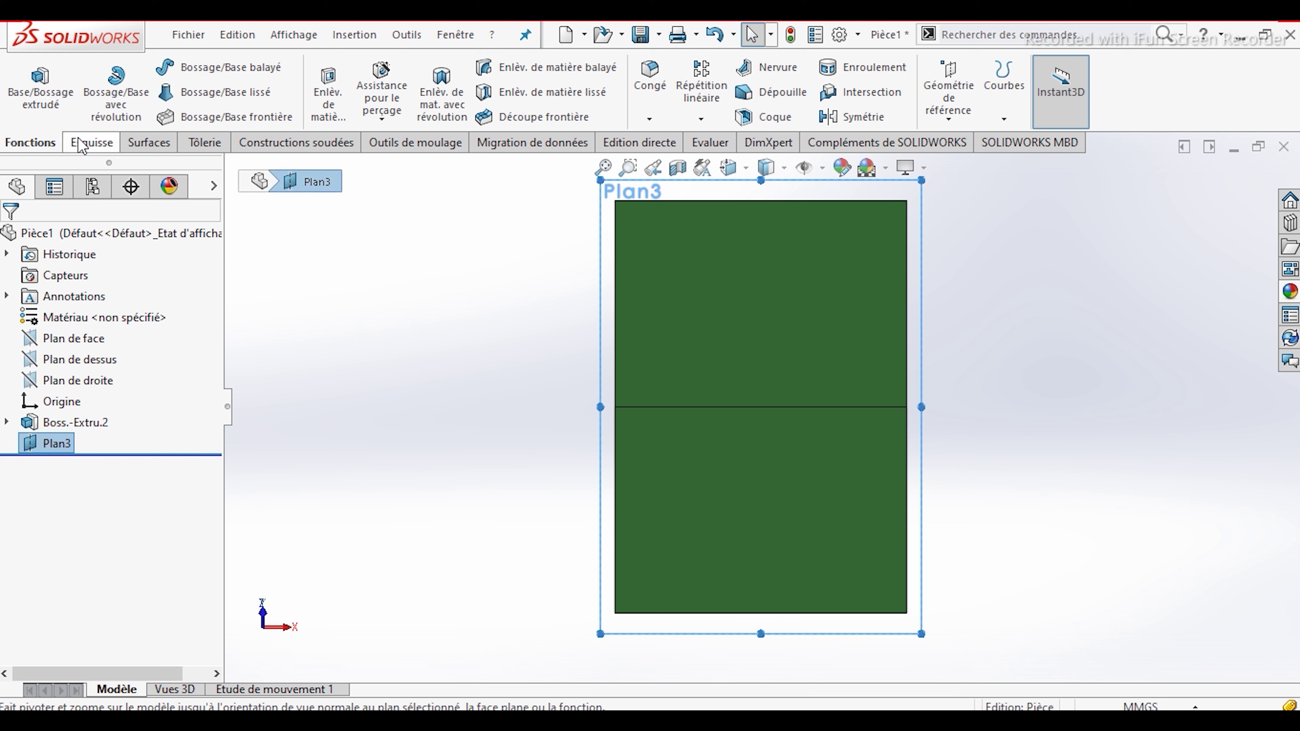
Sketch a corner rectangle on Plan3 reaching above and below the cube outline
click(92, 144)
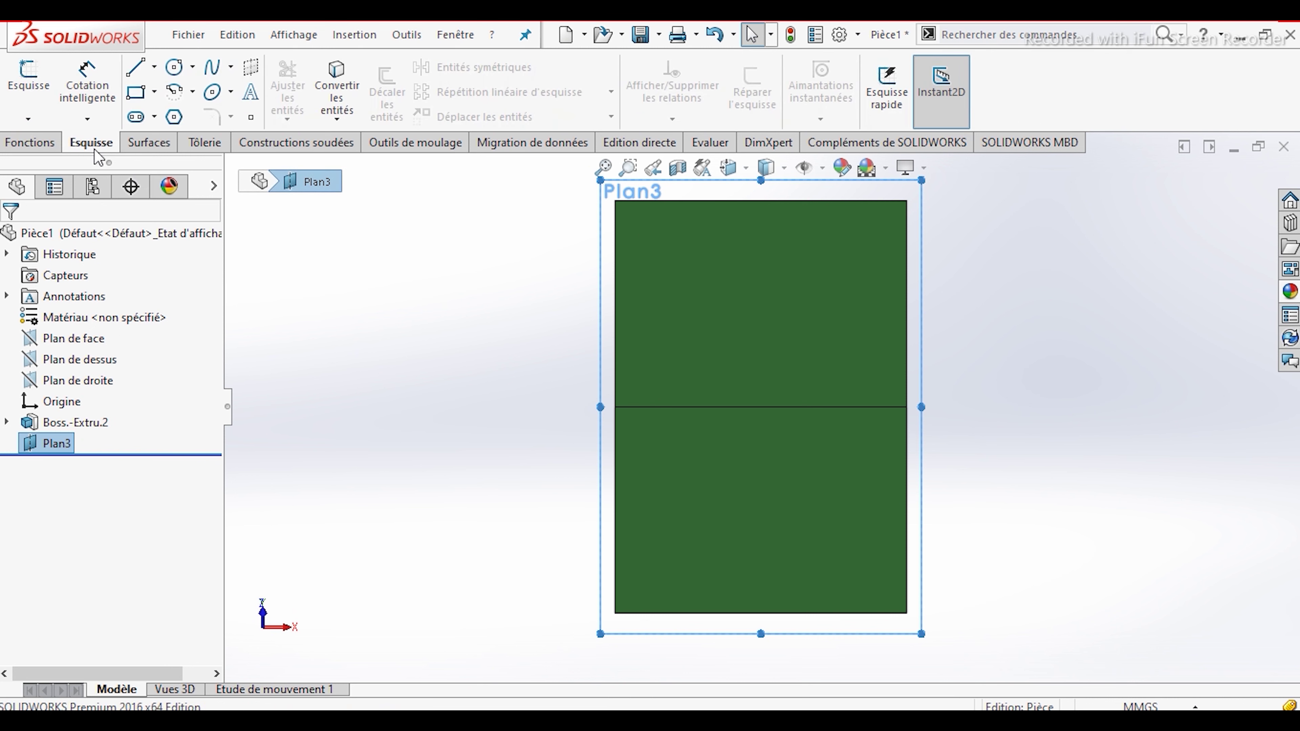
click(34, 102)
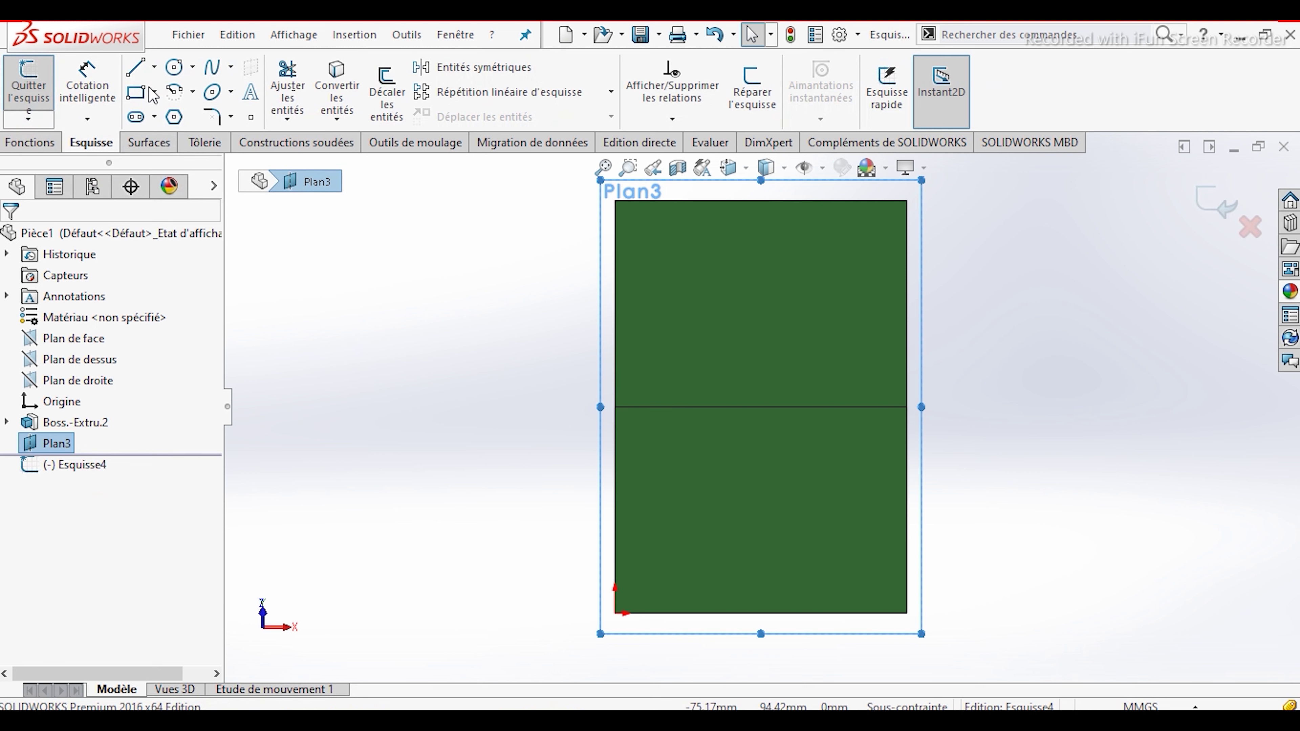
click(136, 93)
key(z)
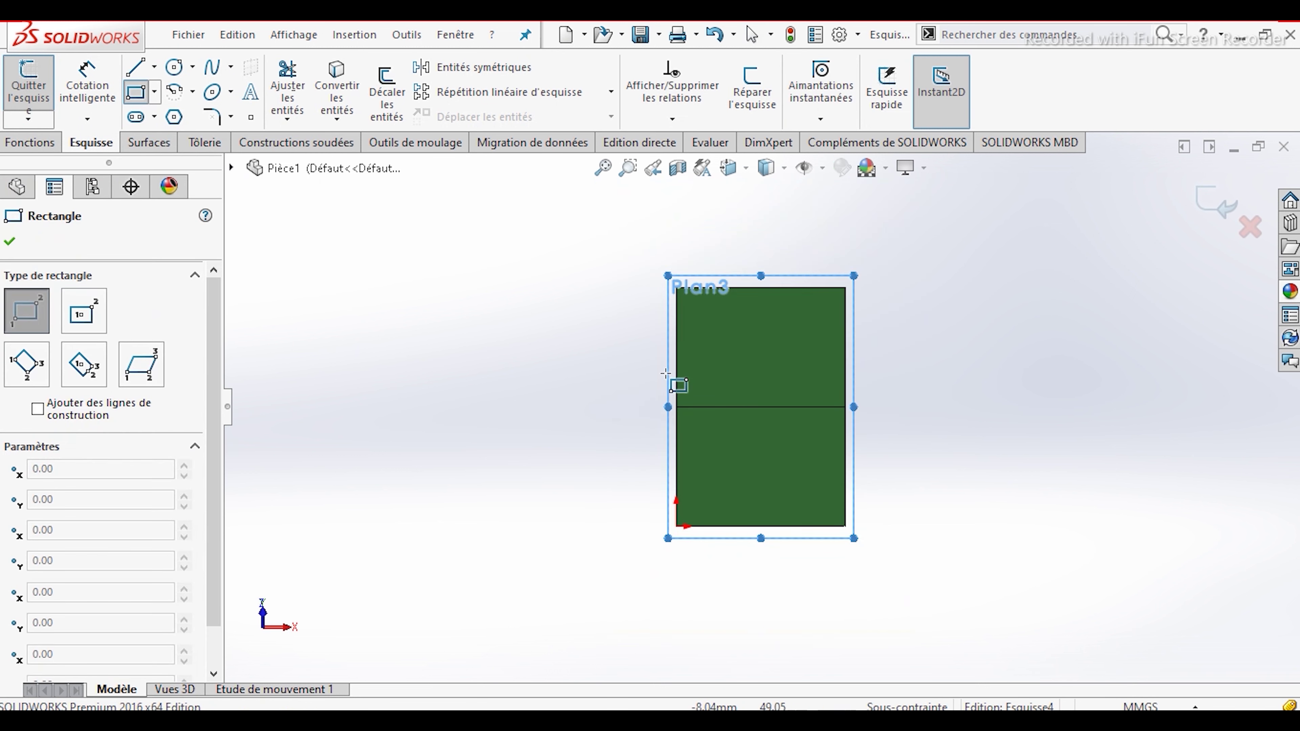
click(702, 235)
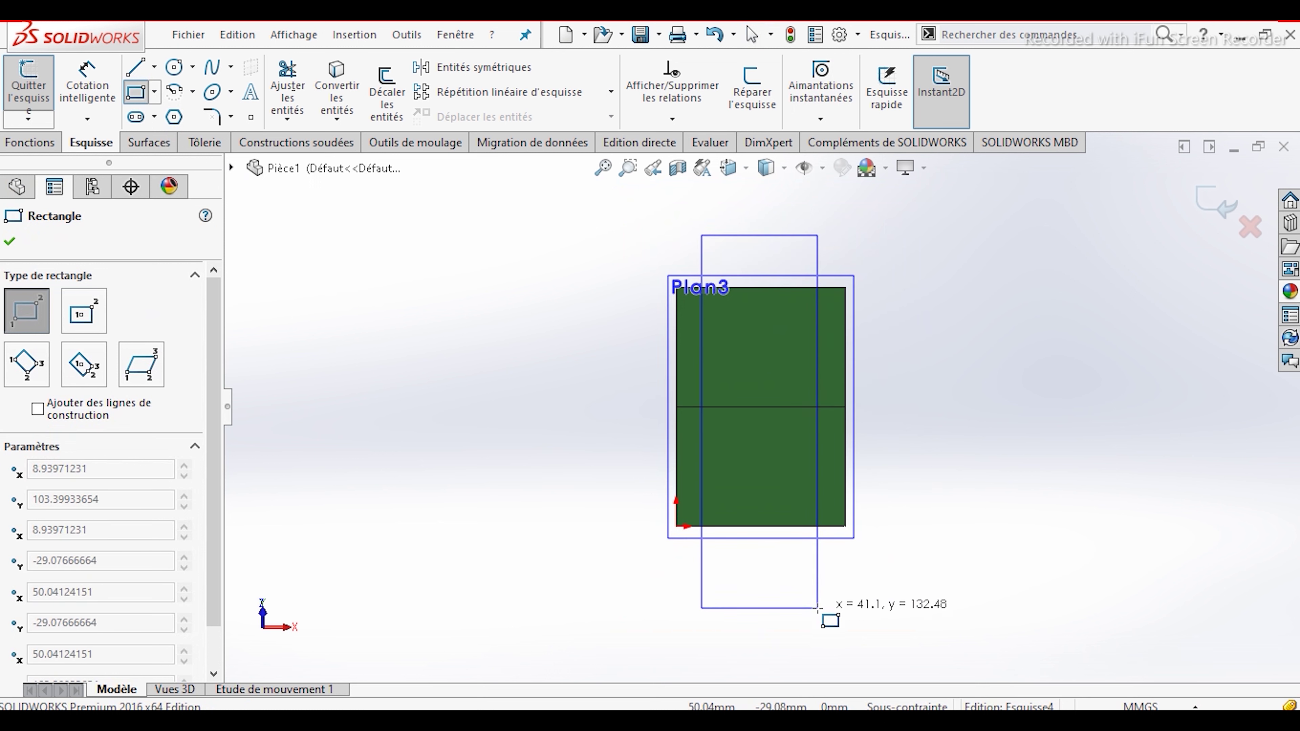
click(815, 608)
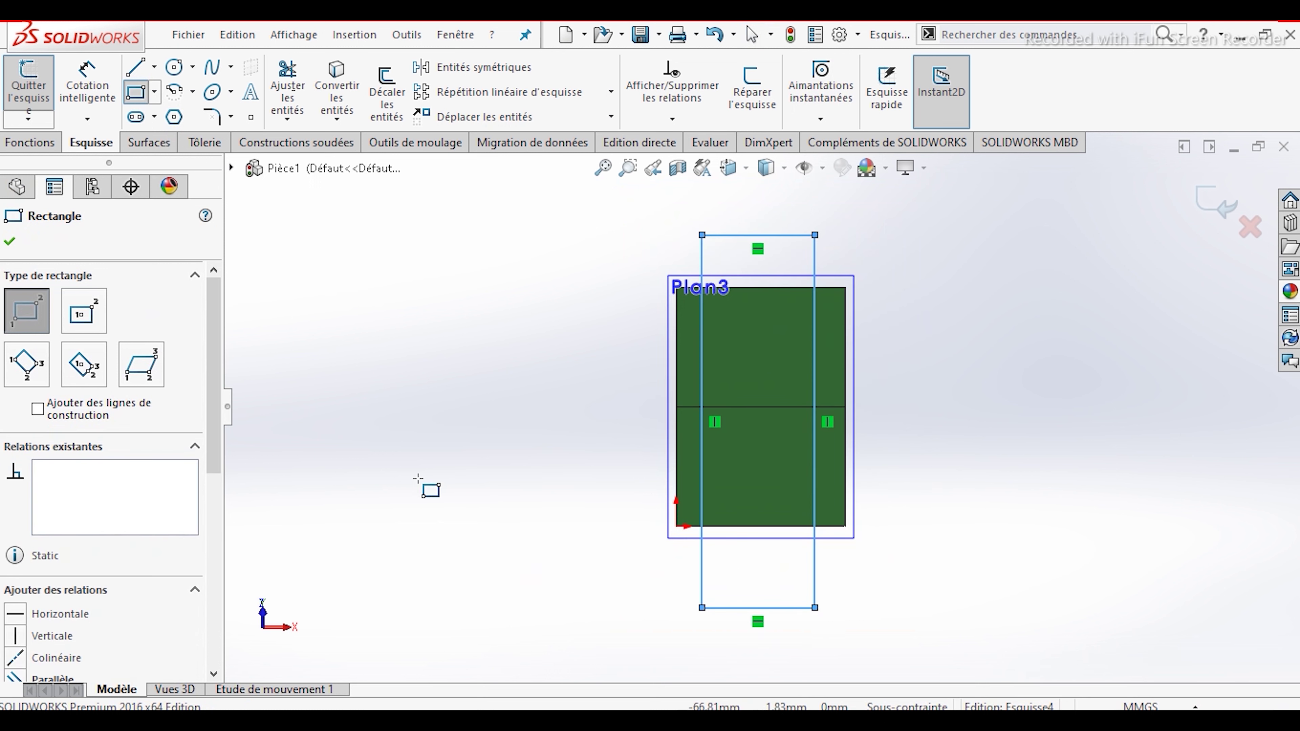
click(11, 248)
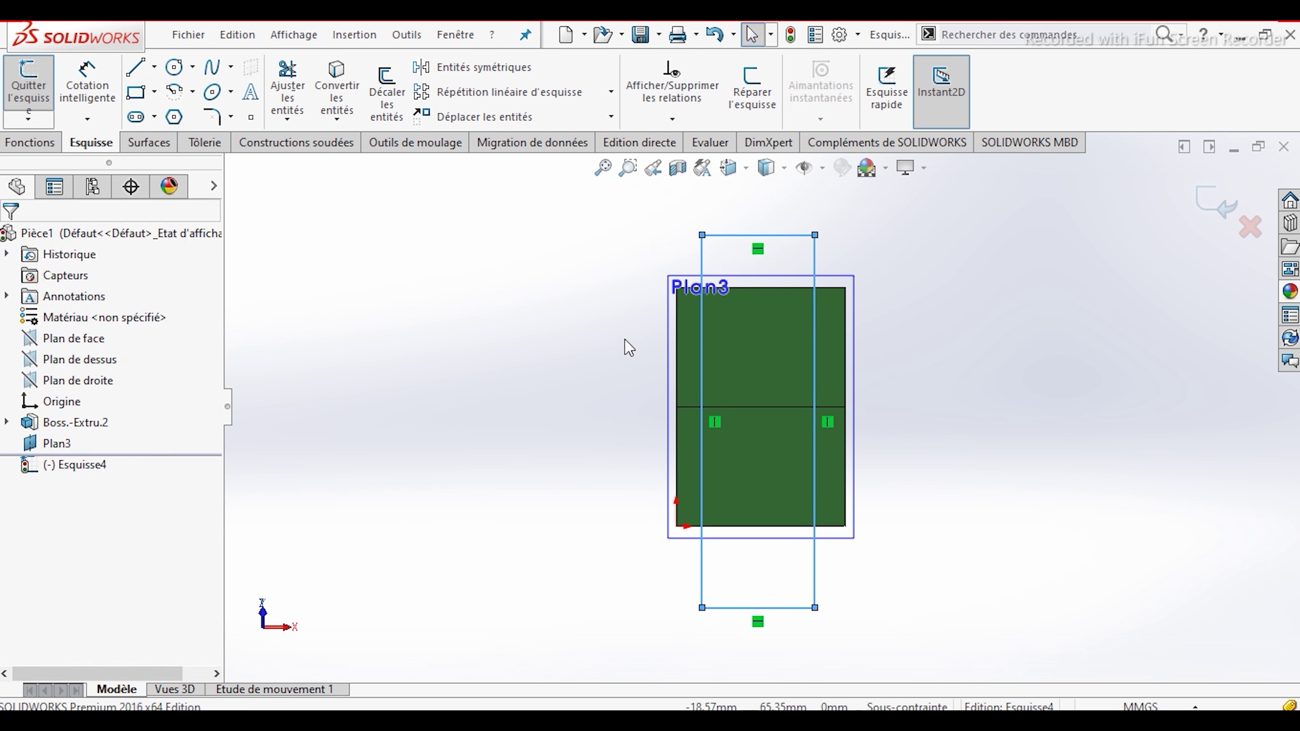
Cut the Esquisse4 rectangle into the cube as a 60 mm blind extruded cut
click(20, 146)
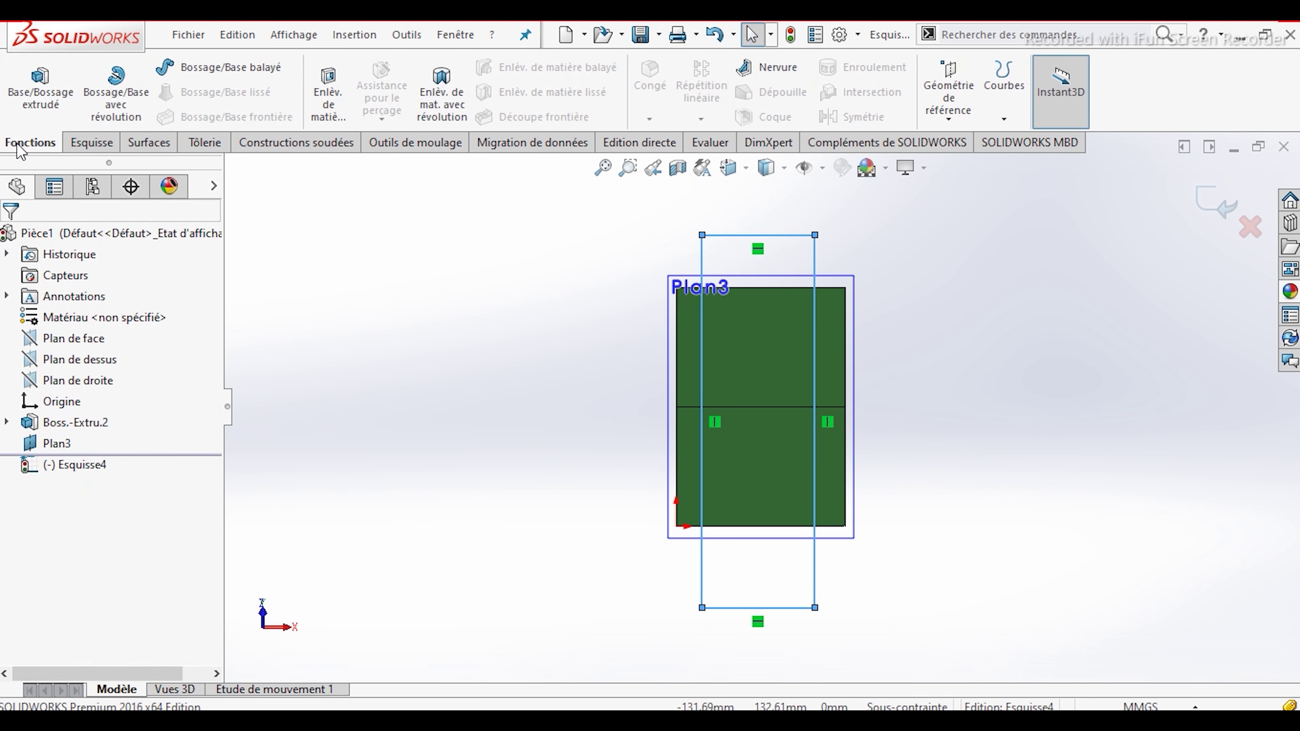
click(328, 97)
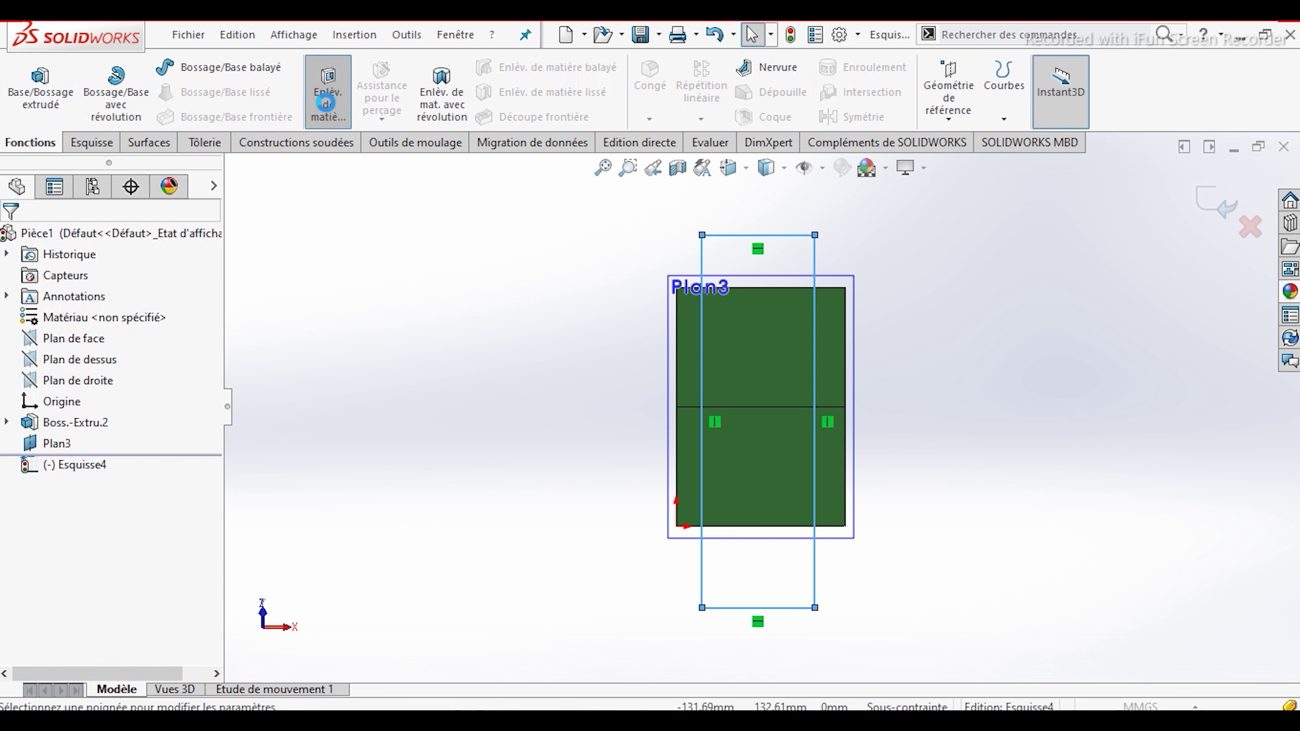
mouse_move(455, 334)
middle_down()
mouse_move(420, 340)
mouse_move(394, 256)
mouse_move(430, 235)
middle_up()
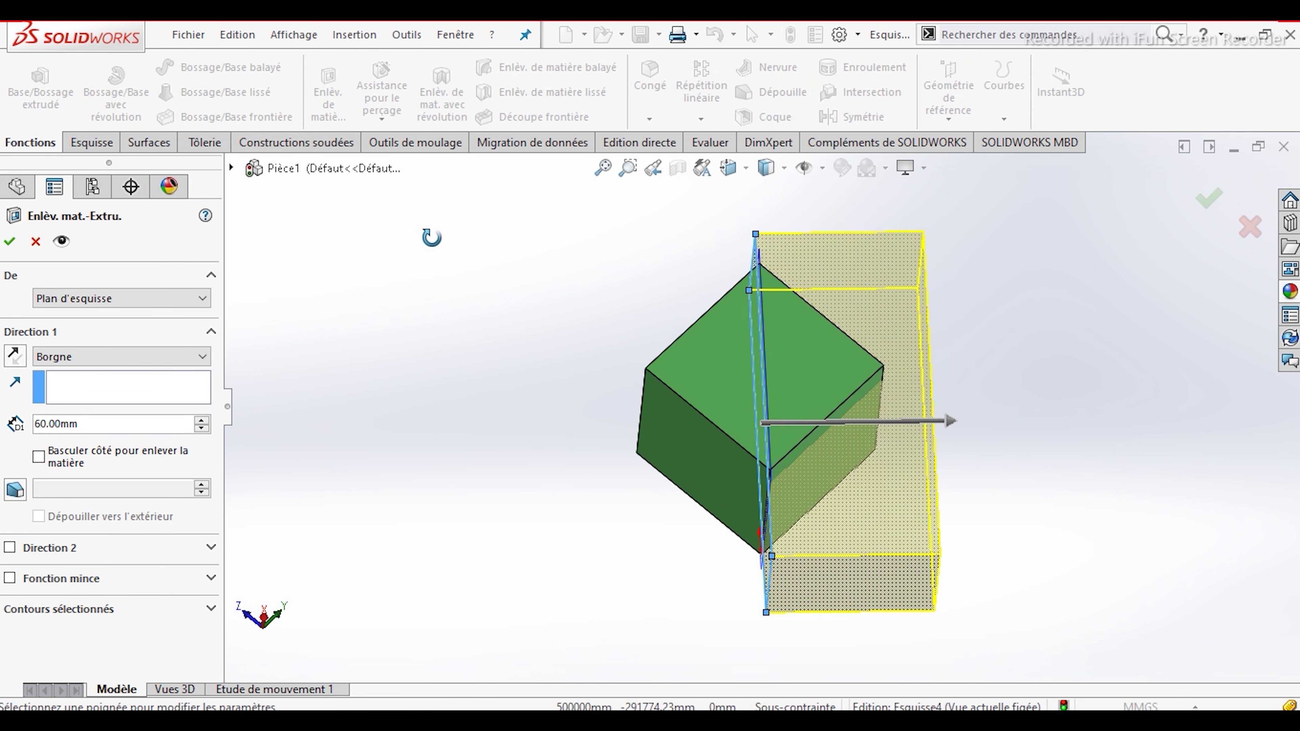
click(13, 357)
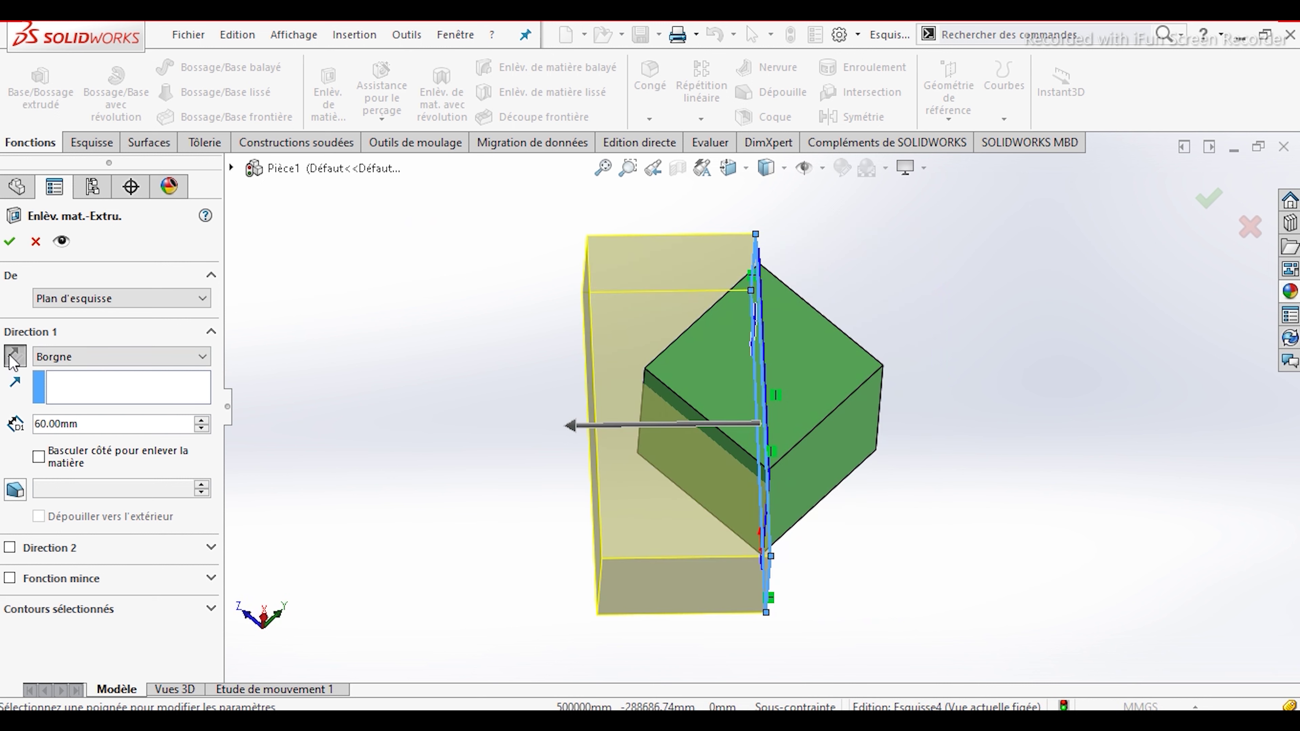
click(14, 357)
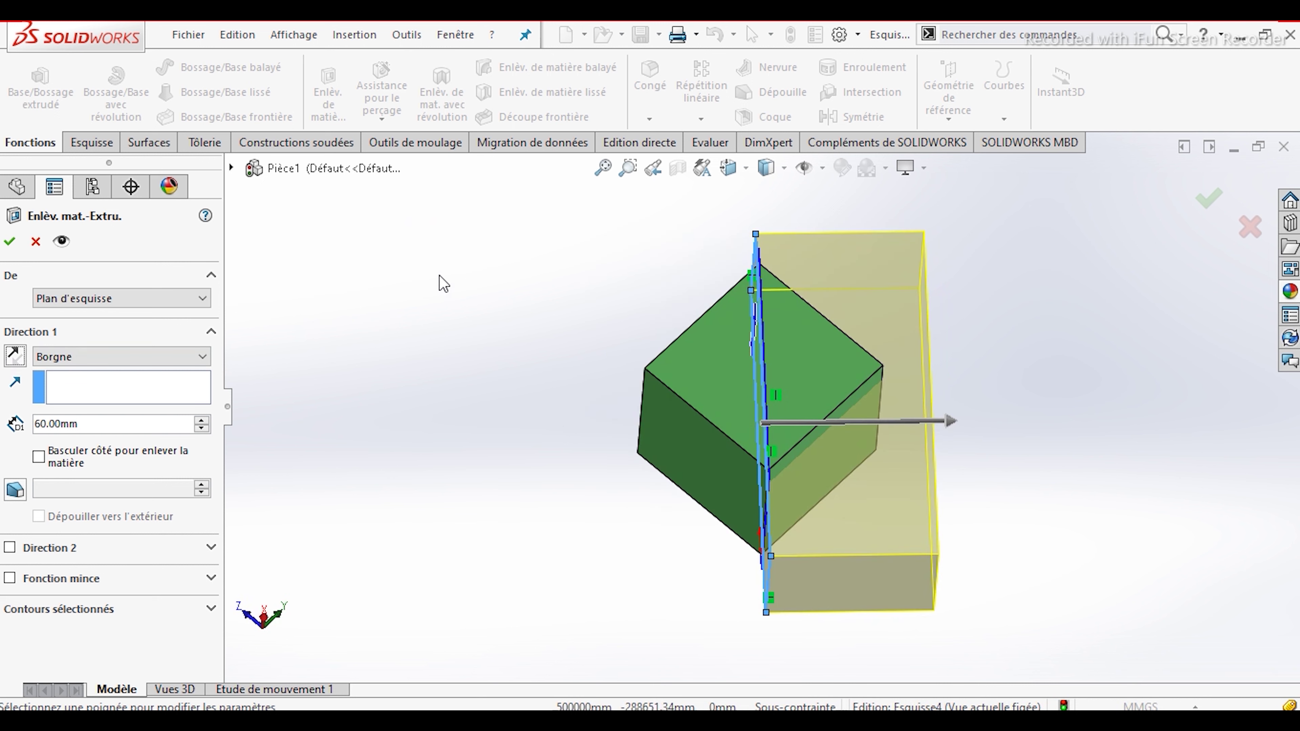
mouse_move(444, 283)
middle_down()
mouse_move(403, 285)
mouse_move(403, 301)
middle_up()
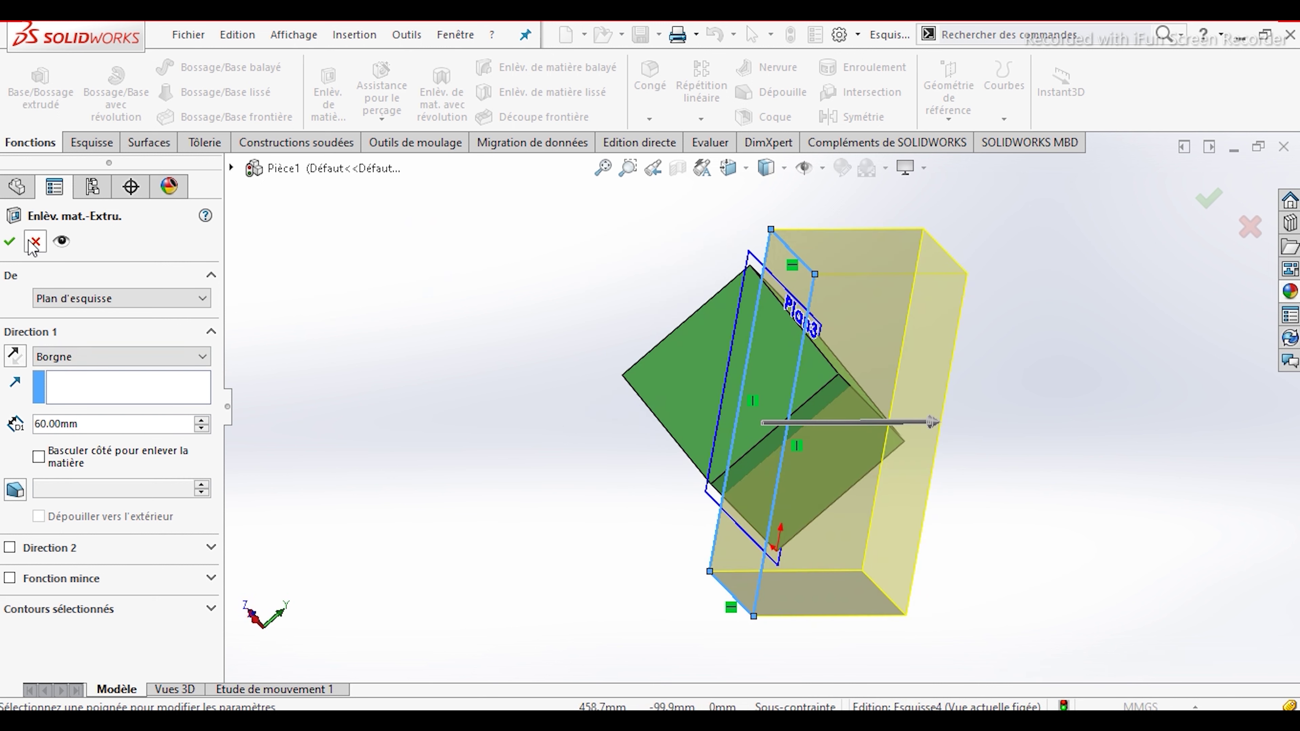
click(17, 246)
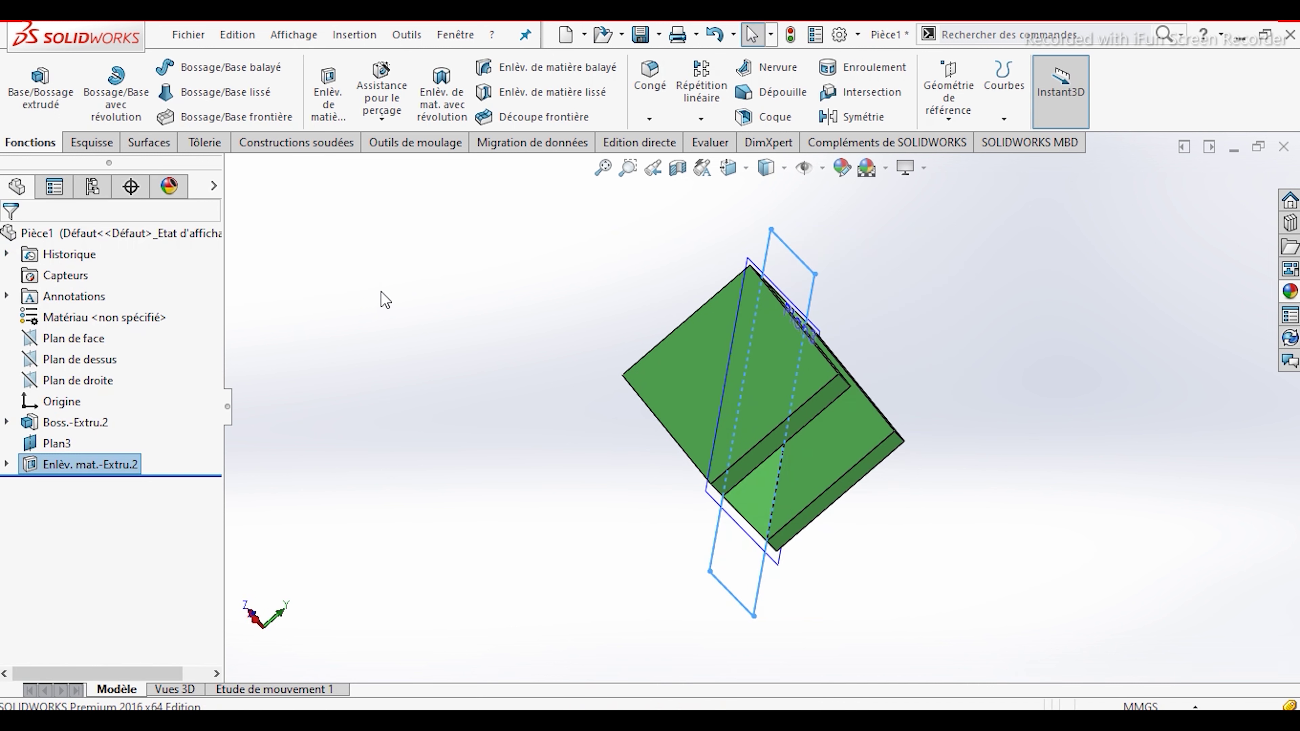
Bevel two top edges of the slotted cube with a 10 mm × 45° distance-angle chamfer
mouse_move(380, 293)
middle_down()
mouse_move(339, 302)
mouse_move(286, 255)
mouse_move(470, 348)
mouse_move(421, 355)
mouse_move(413, 390)
mouse_move(429, 426)
mouse_move(470, 368)
mouse_move(508, 456)
mouse_move(493, 433)
middle_up()
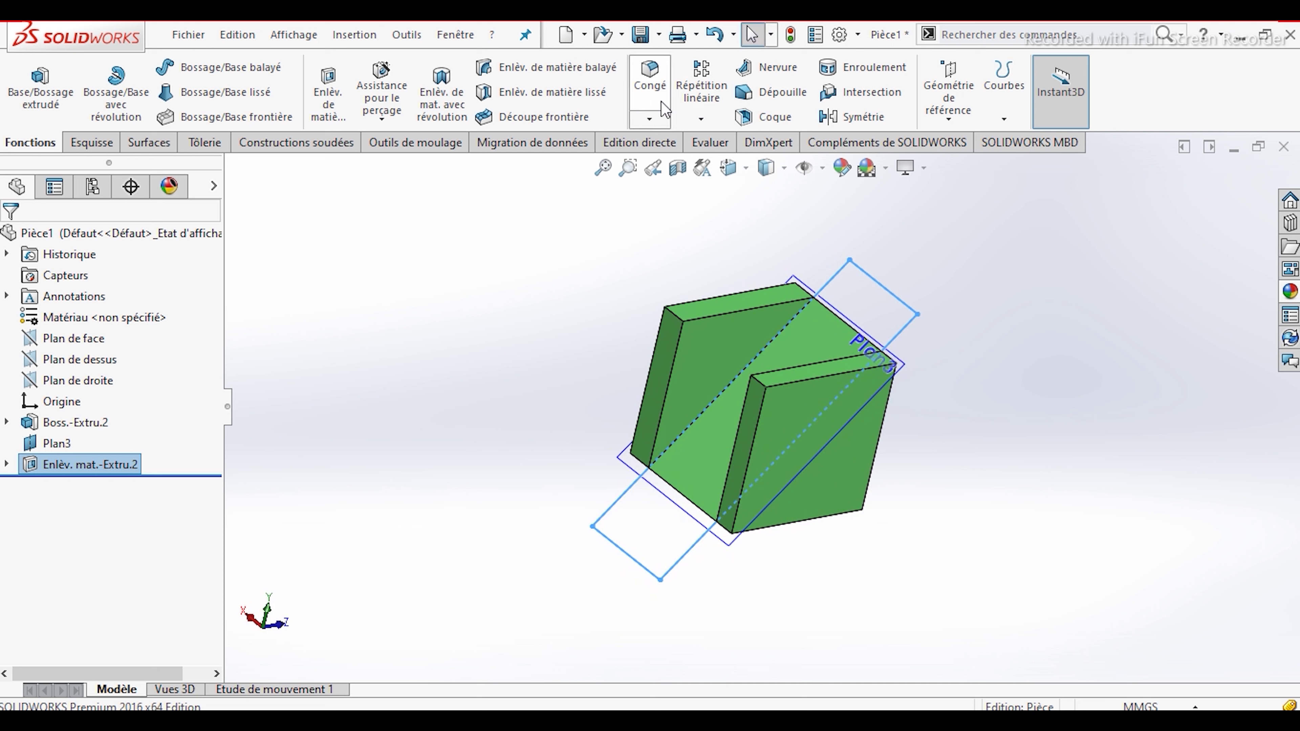
click(660, 122)
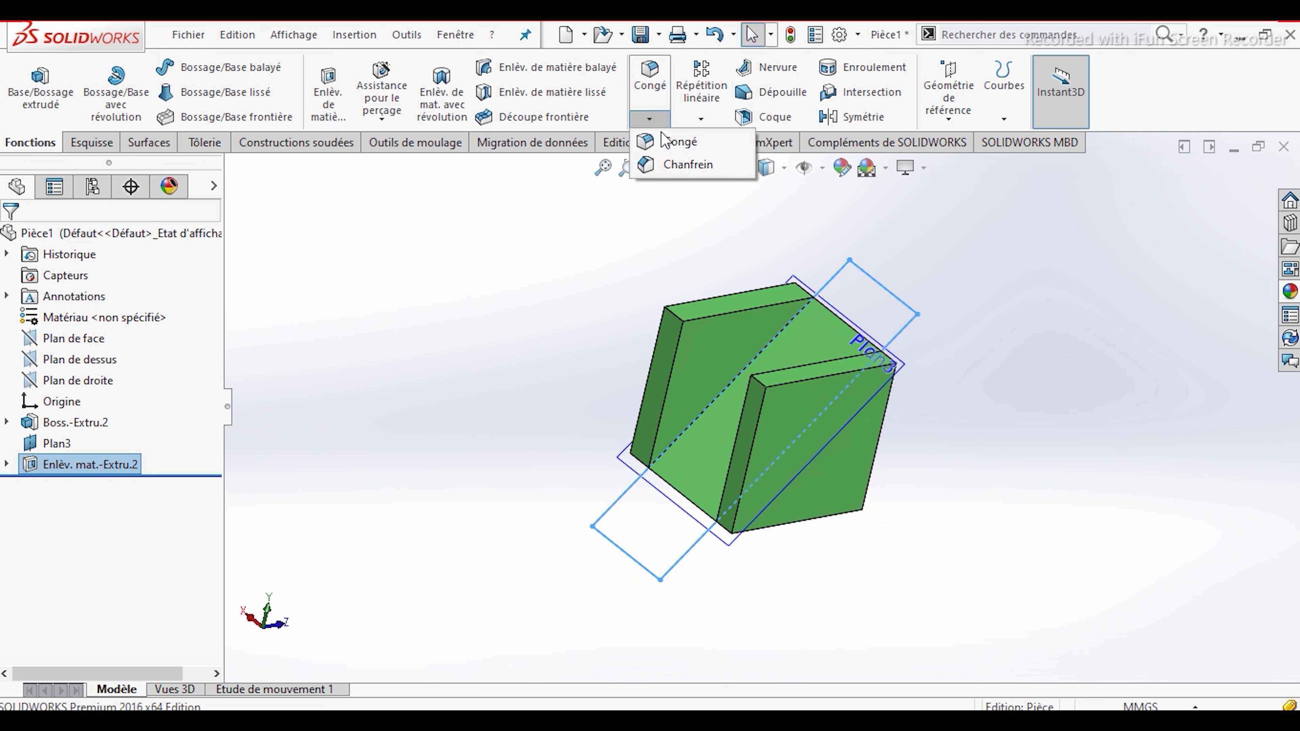
click(684, 165)
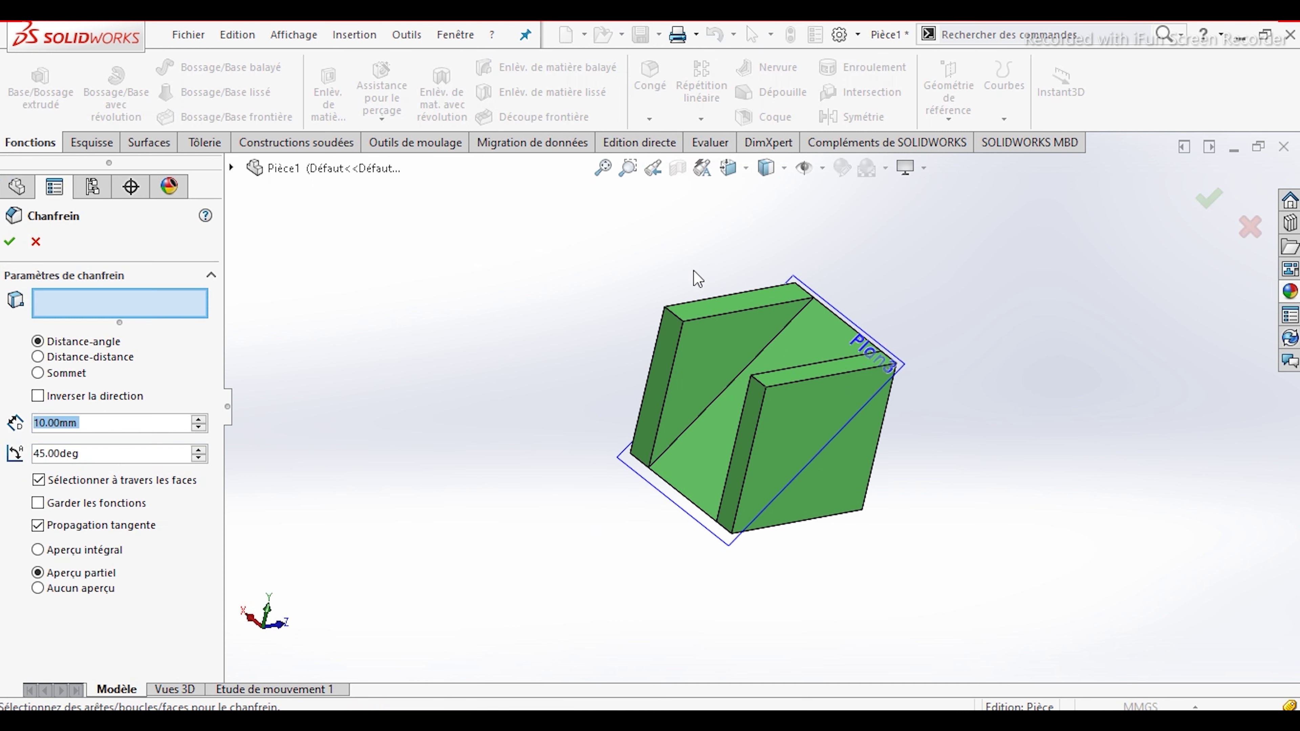
click(674, 313)
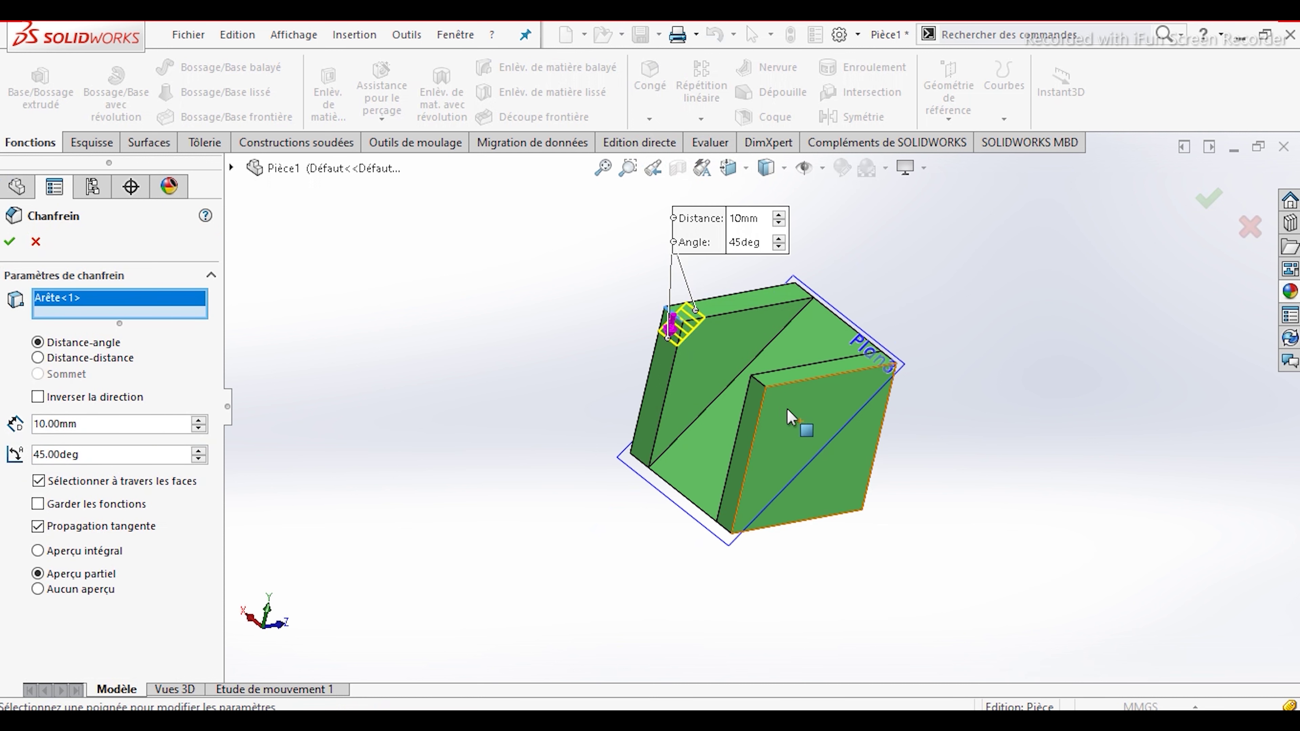
click(757, 385)
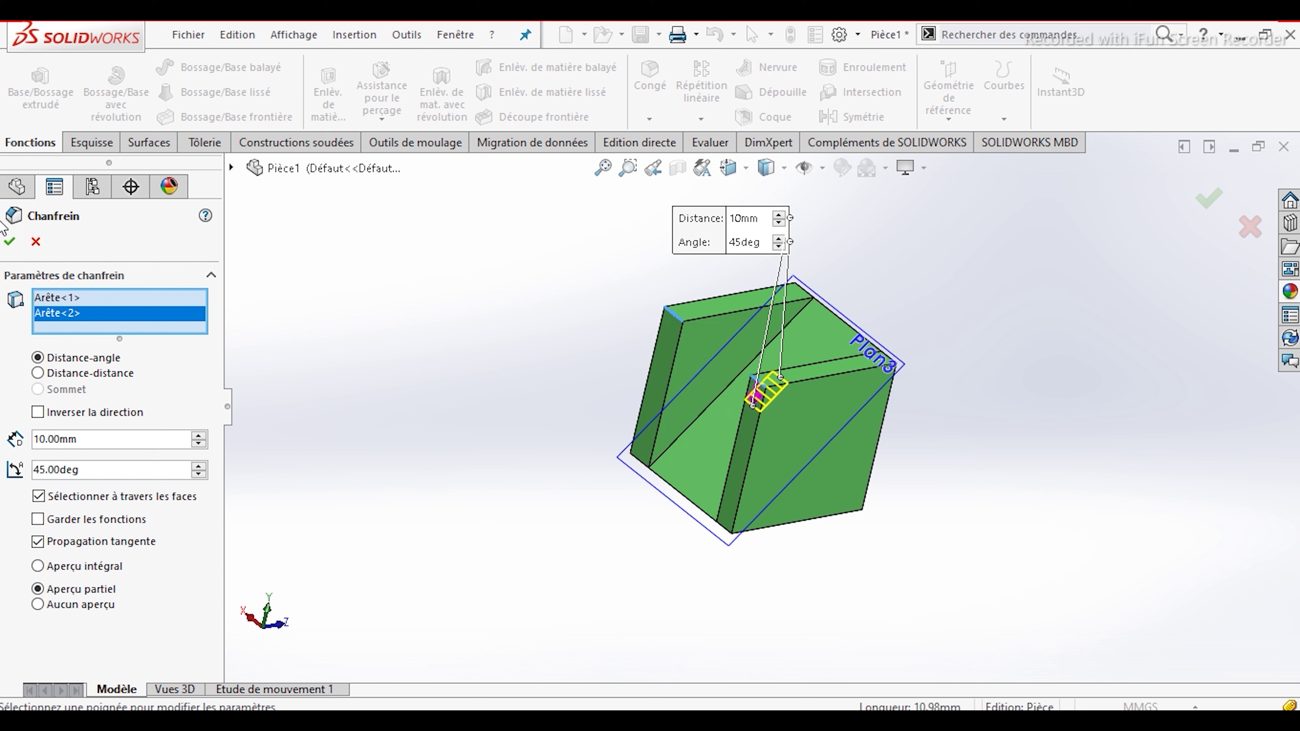
click(11, 242)
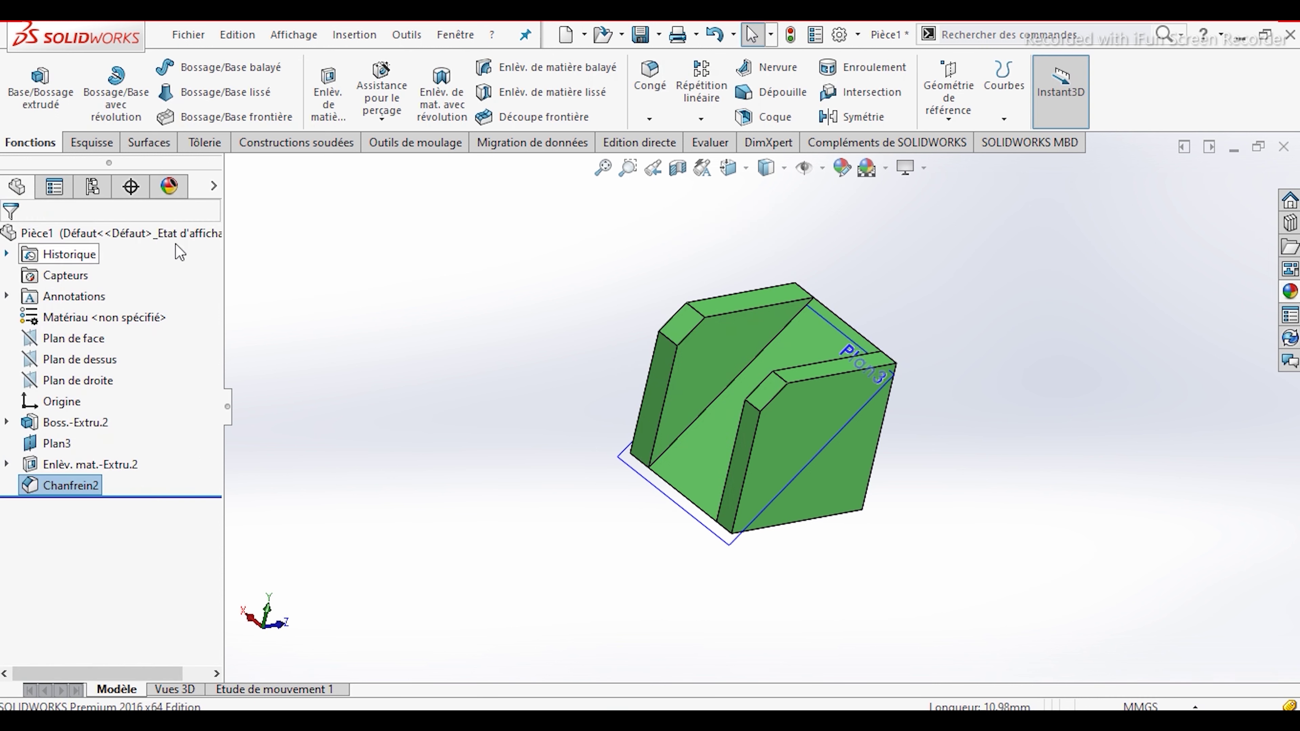
mouse_move(487, 266)
middle_down()
mouse_move(569, 265)
mouse_move(502, 351)
mouse_move(585, 372)
mouse_move(511, 305)
mouse_move(559, 338)
middle_up()
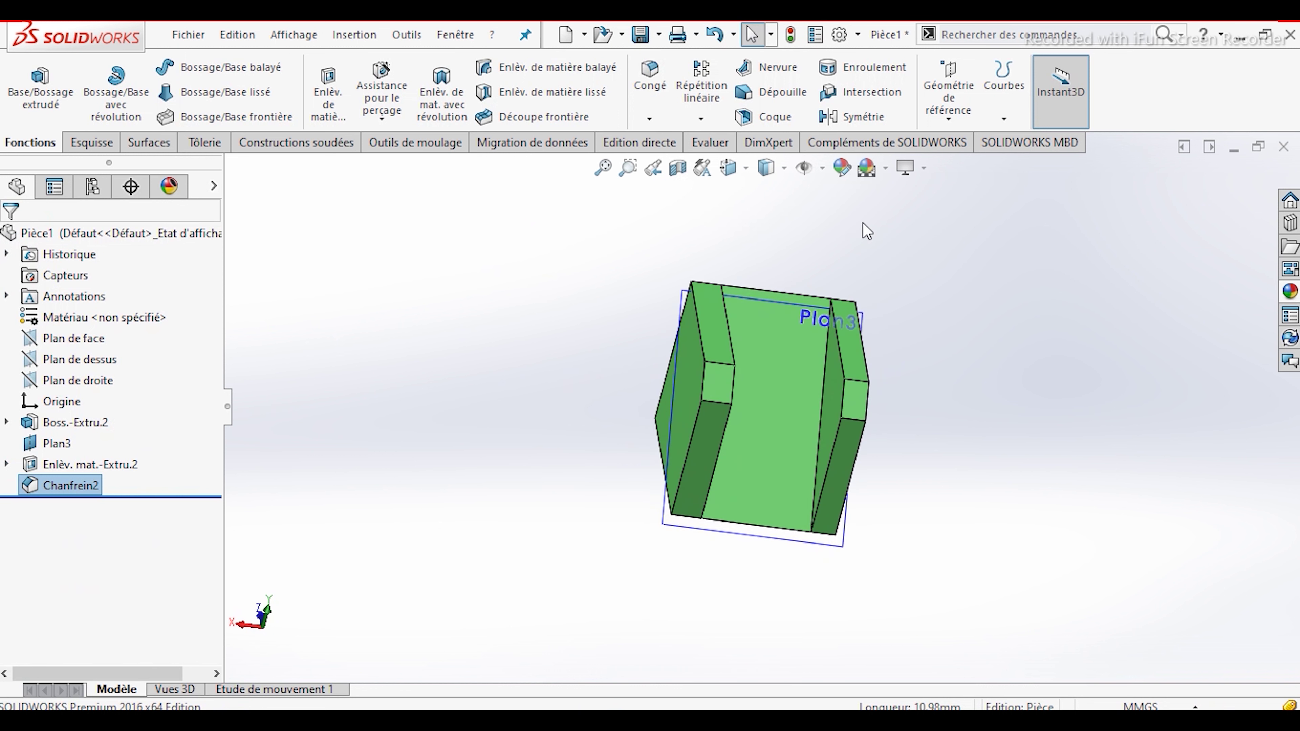
Create Plan4 on the part's small side face, offset lowered from 100 mm to 0 mm
click(950, 120)
click(956, 170)
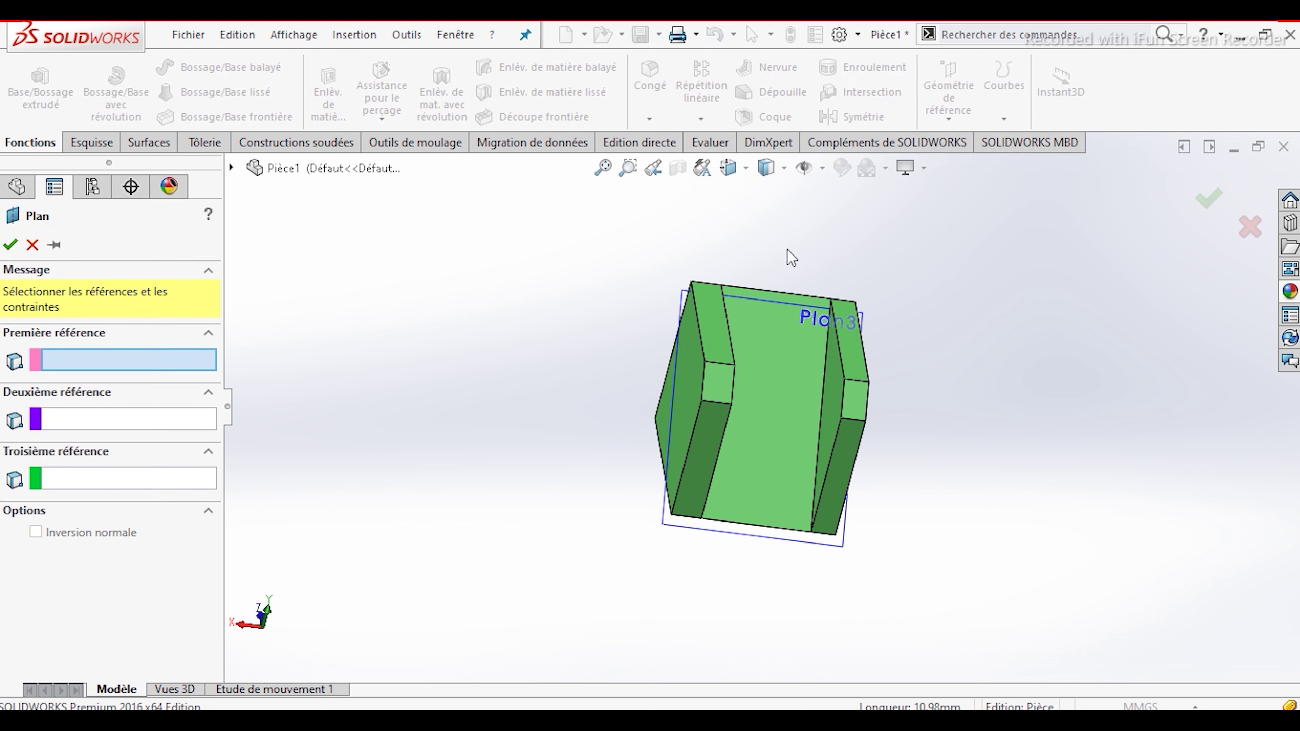
click(721, 387)
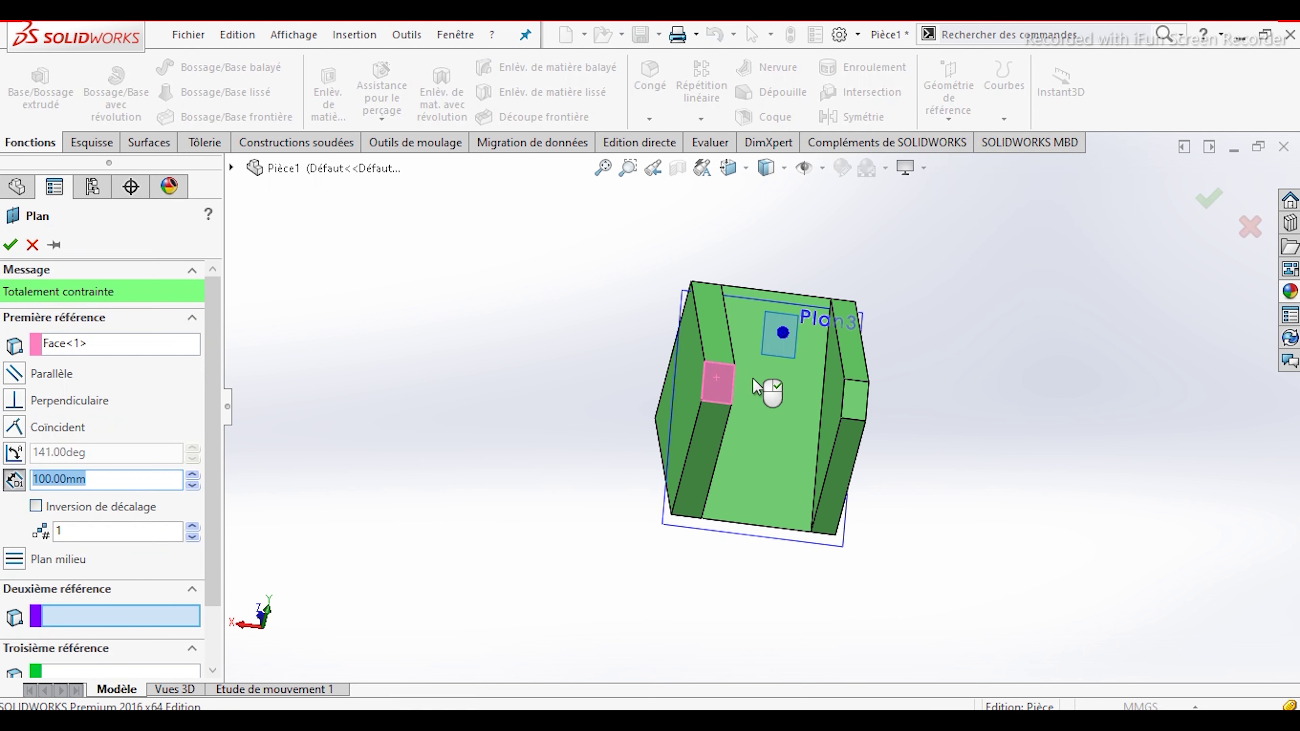
middle_drag(827, 400, 800, 384)
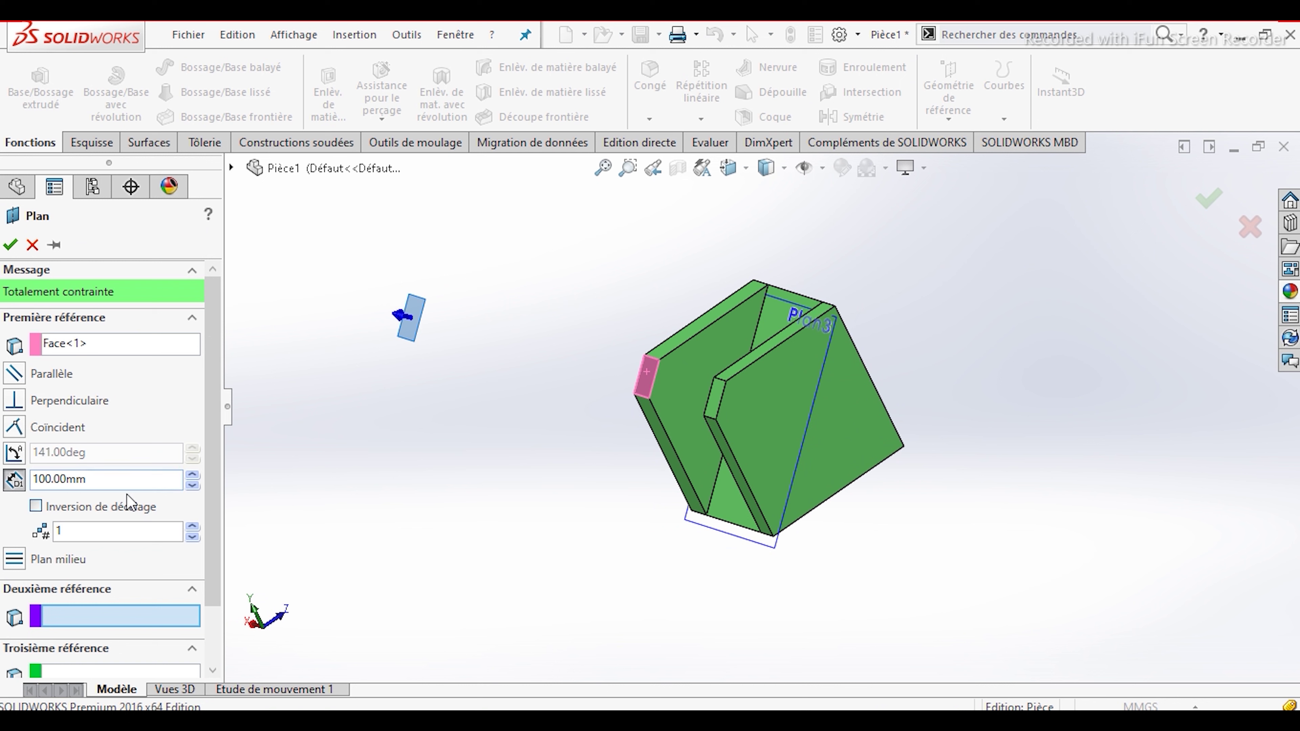
click(193, 485)
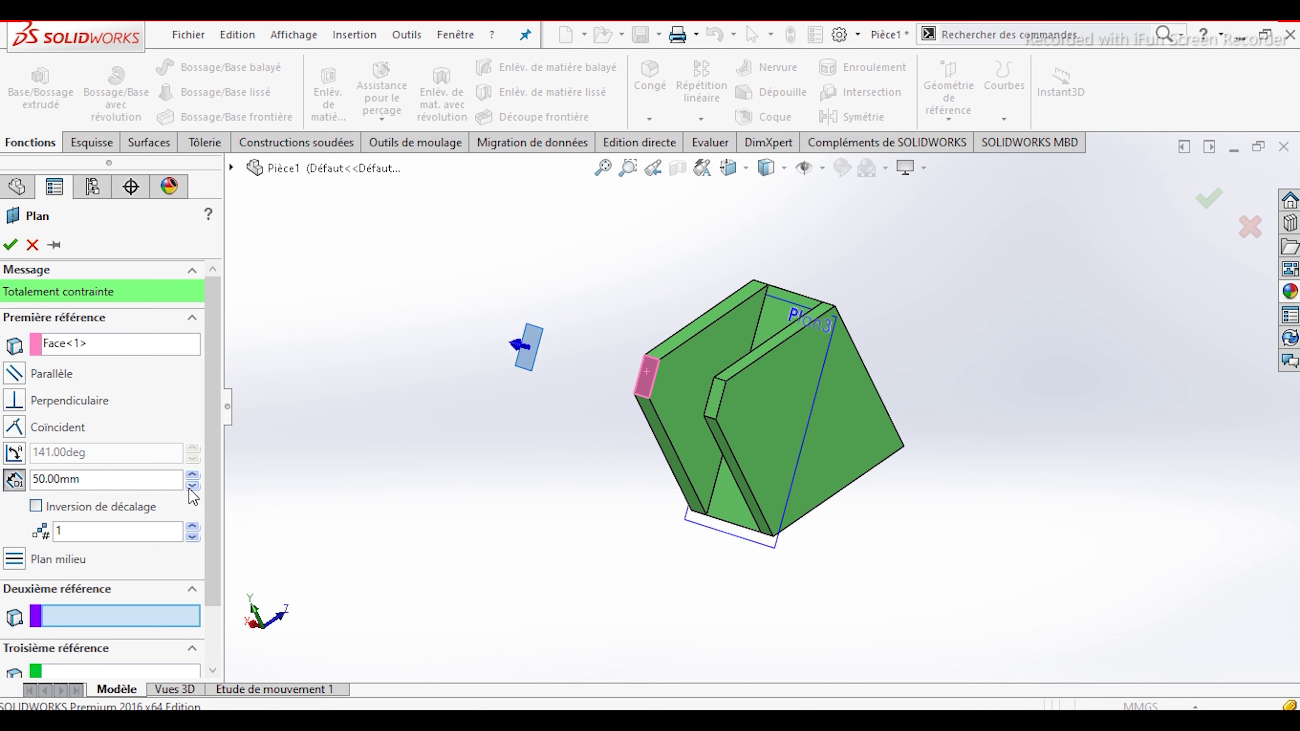
click(192, 485)
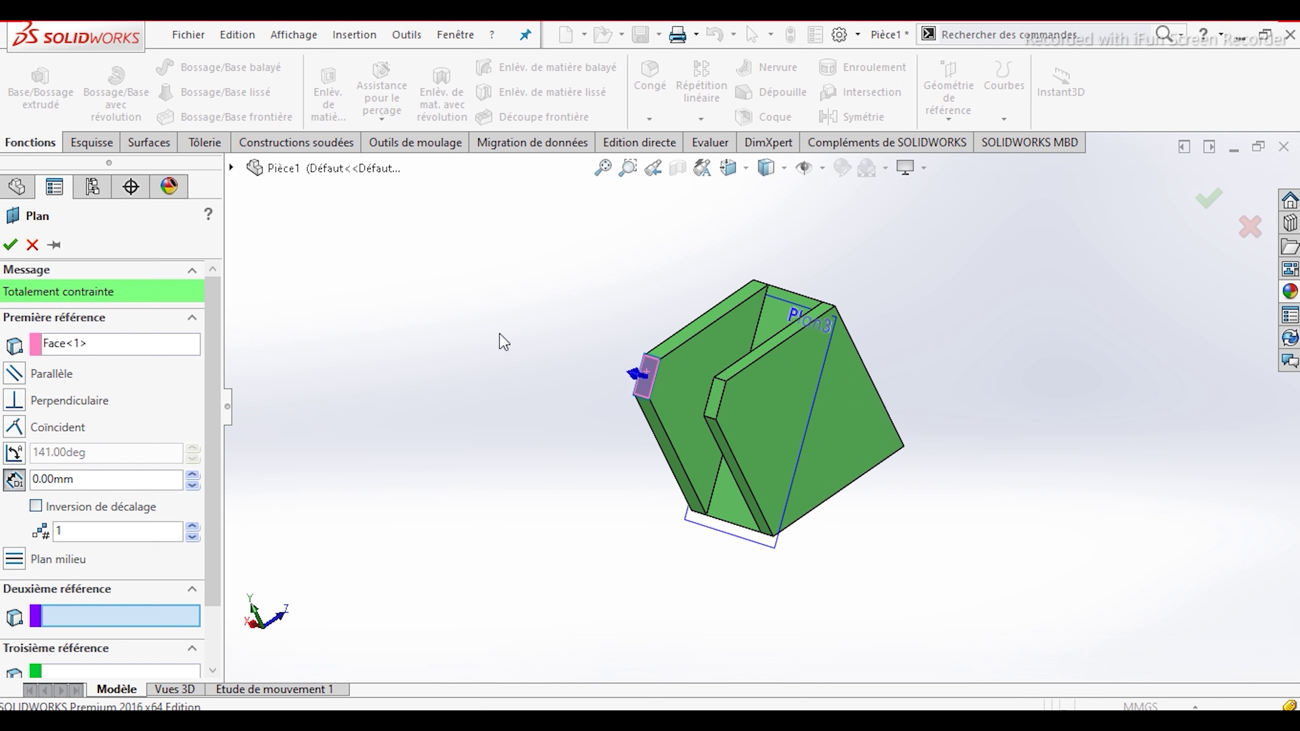
middle_drag(505, 342, 540, 319)
click(10, 246)
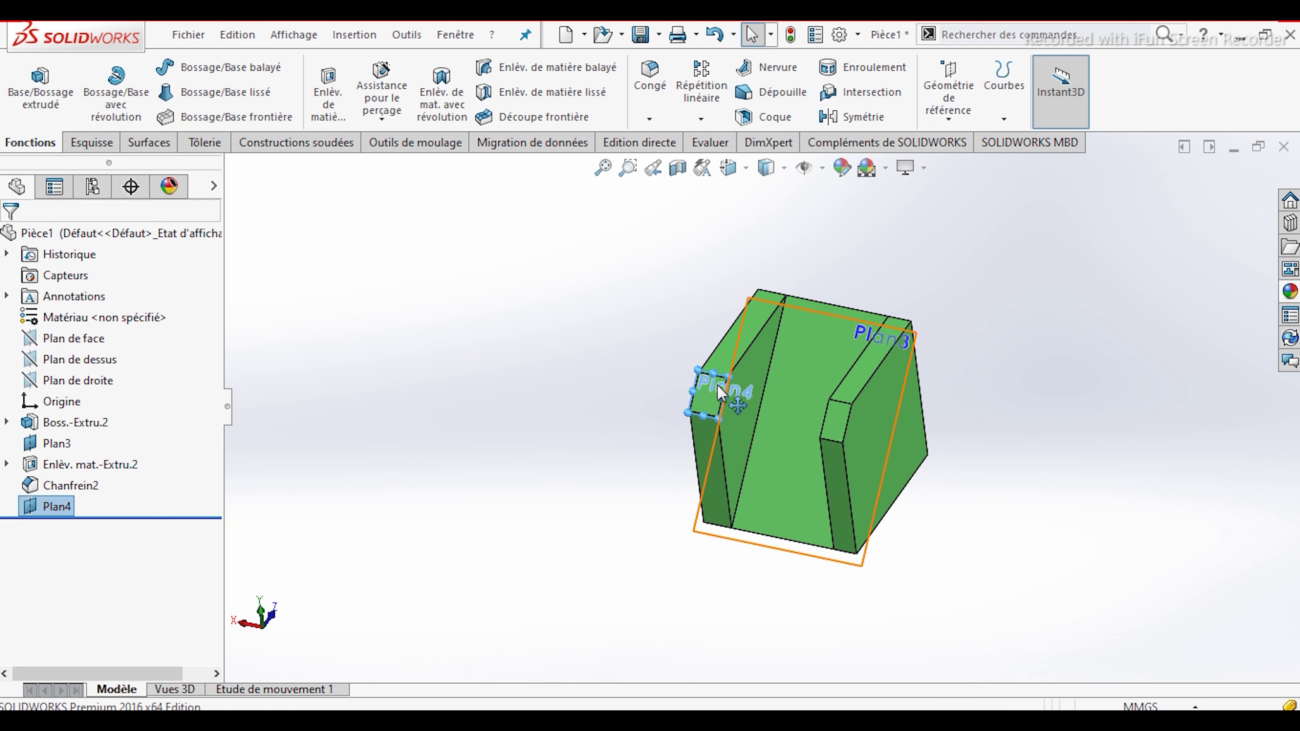
View Plan4's face squarely and zoom in close, with the sketching tools shown
click(746, 382)
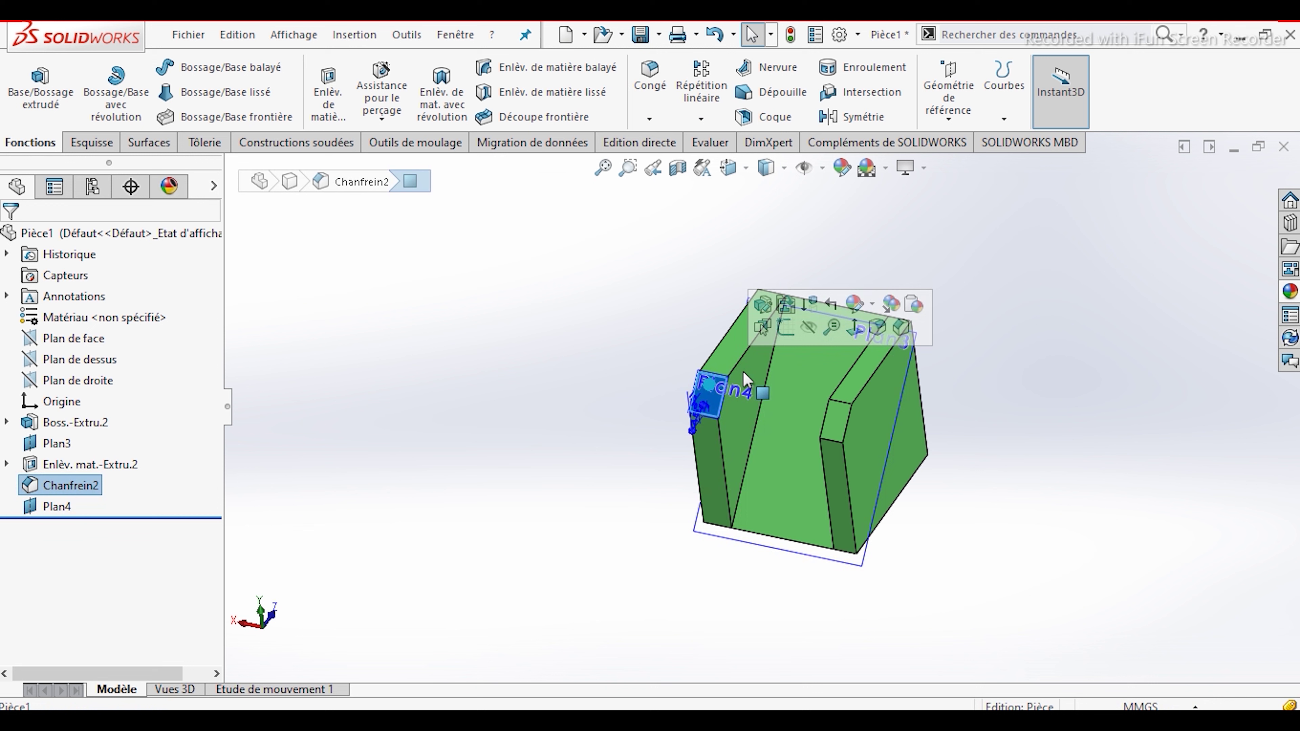
click(860, 329)
scroll(924, 451, down, 1)
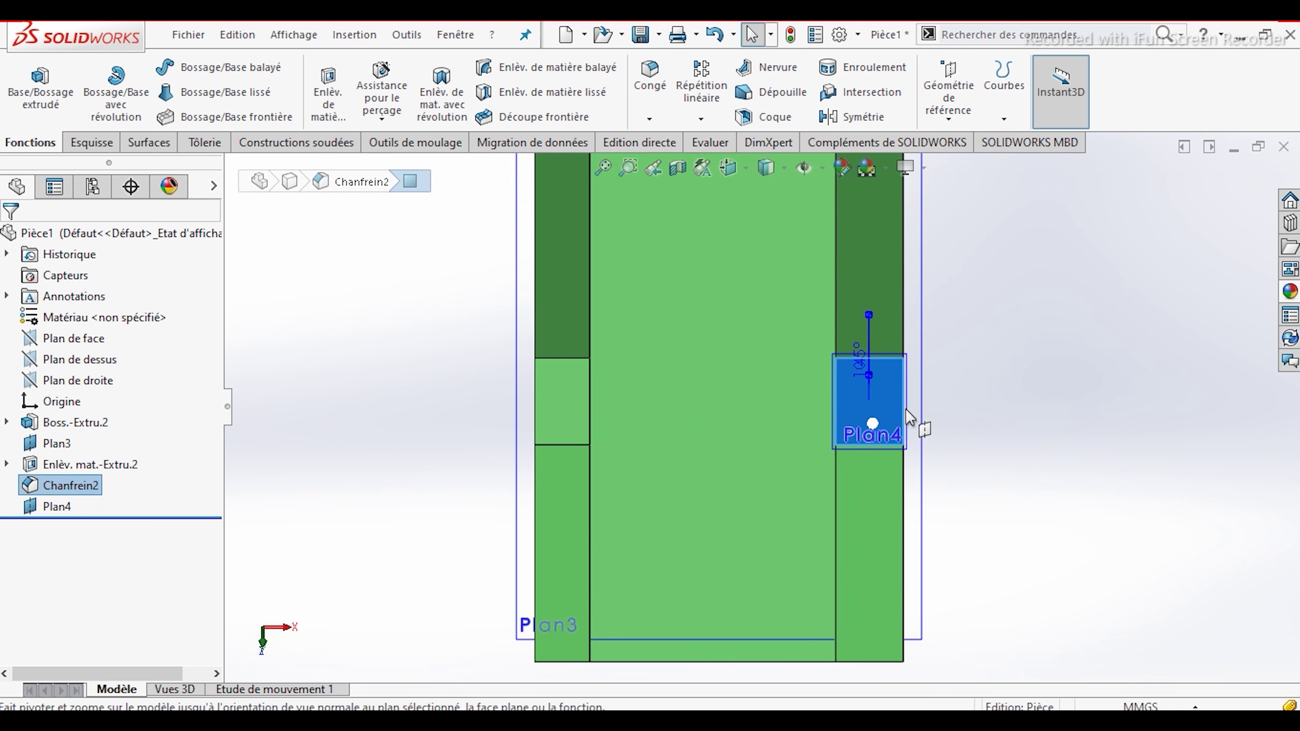
scroll(916, 425, down, 1)
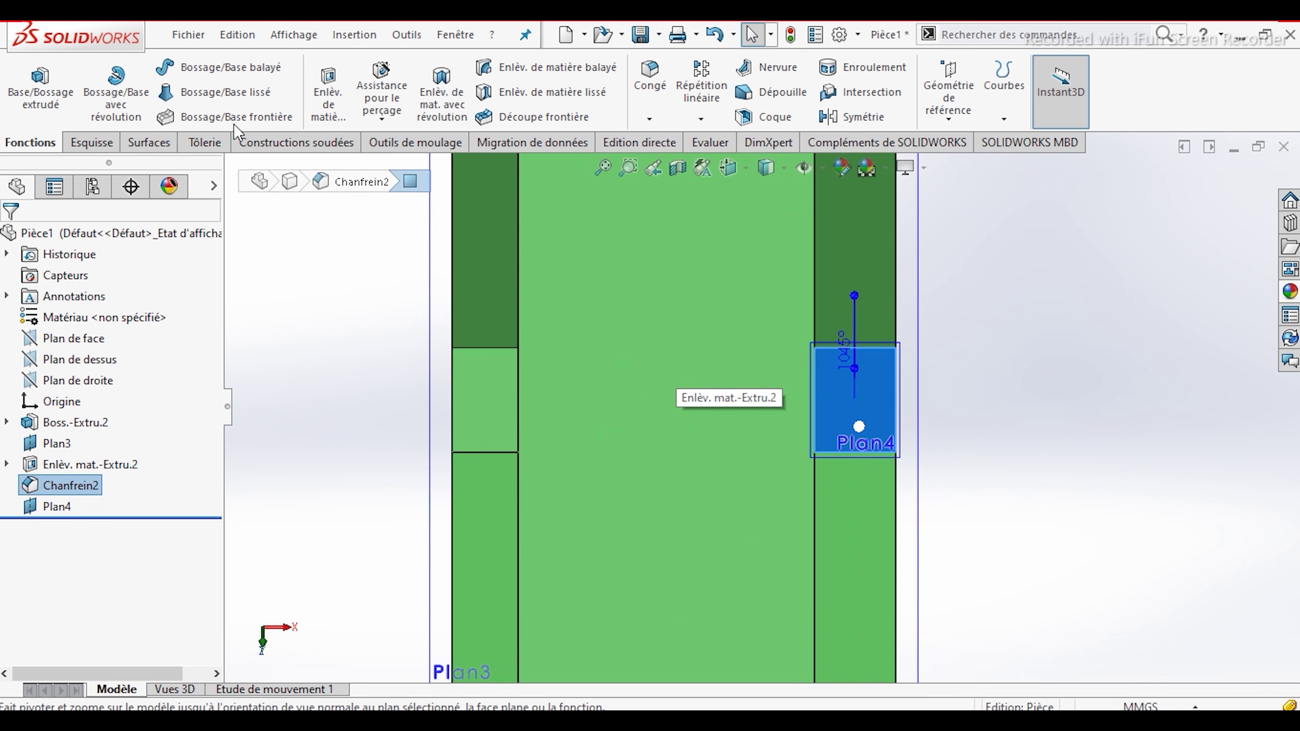
click(85, 146)
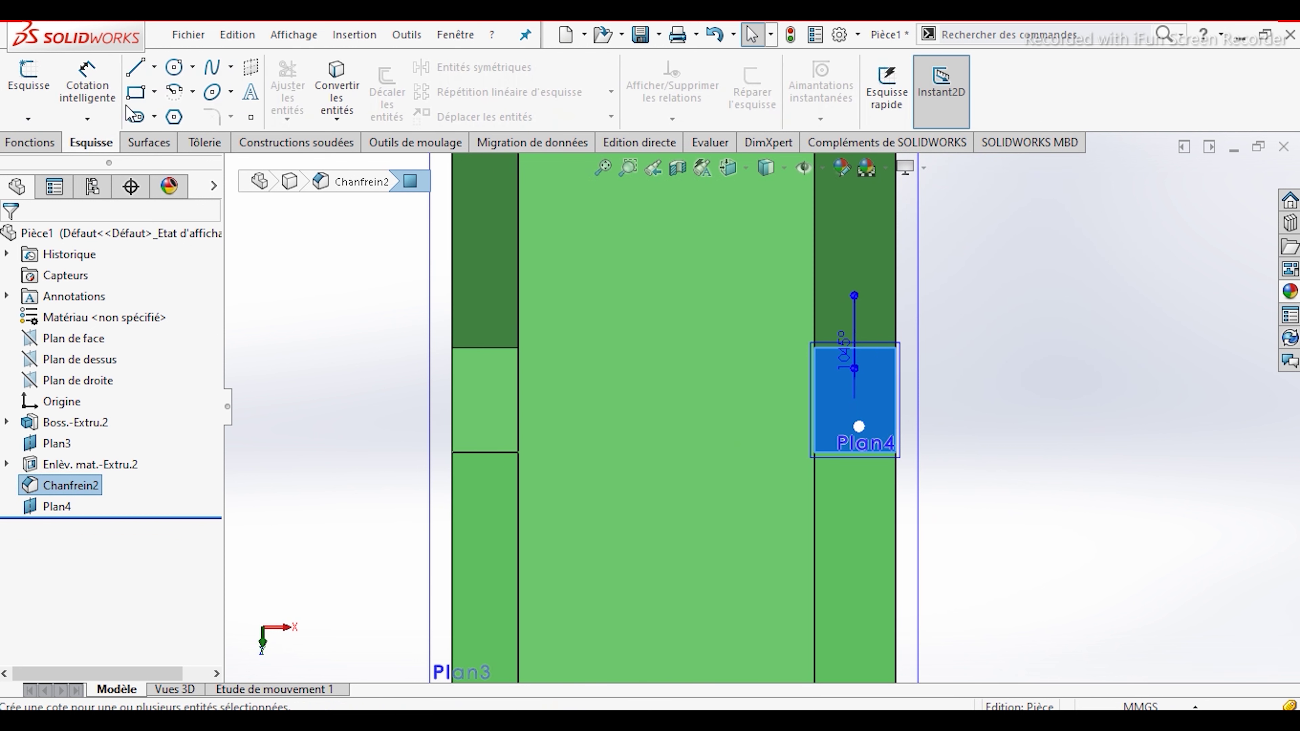
Draw a rectangle on Plan4 from the face corner to an opposite corner as Esquisse5
click(135, 92)
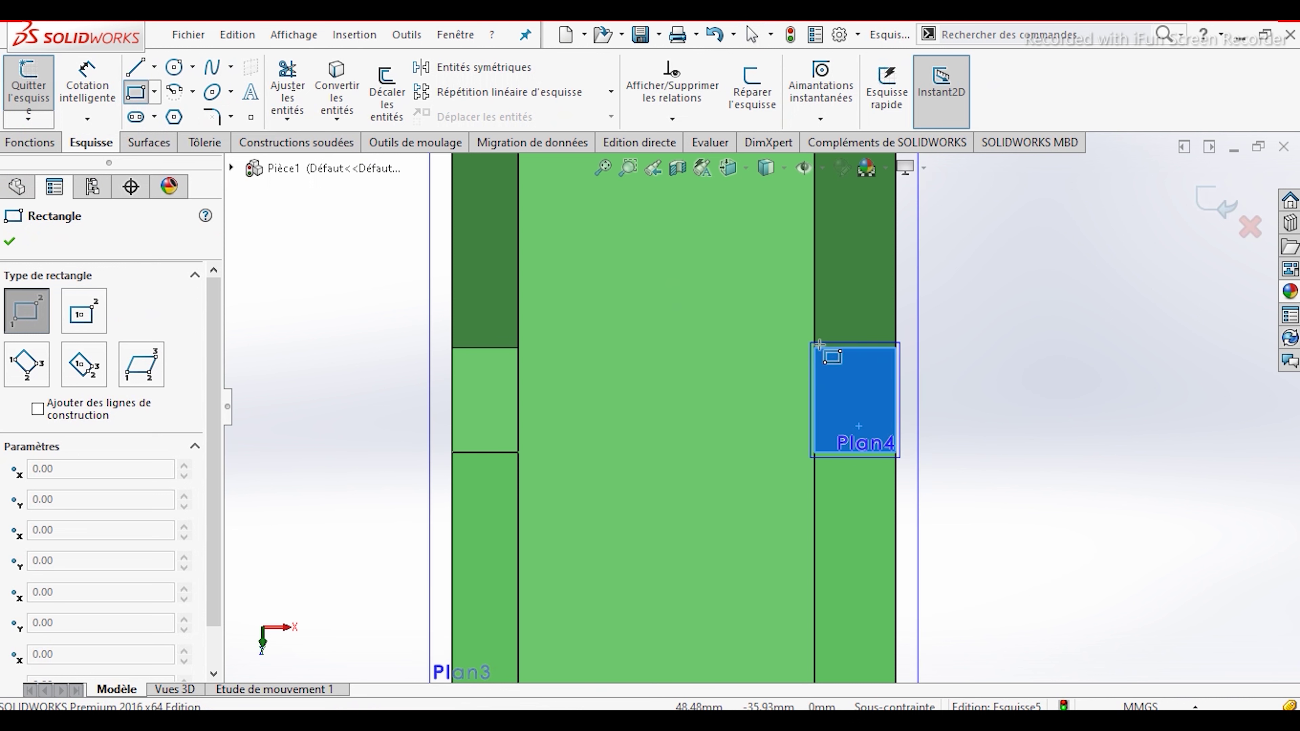
scroll(814, 348, down, 2)
scroll(788, 369, down, 2)
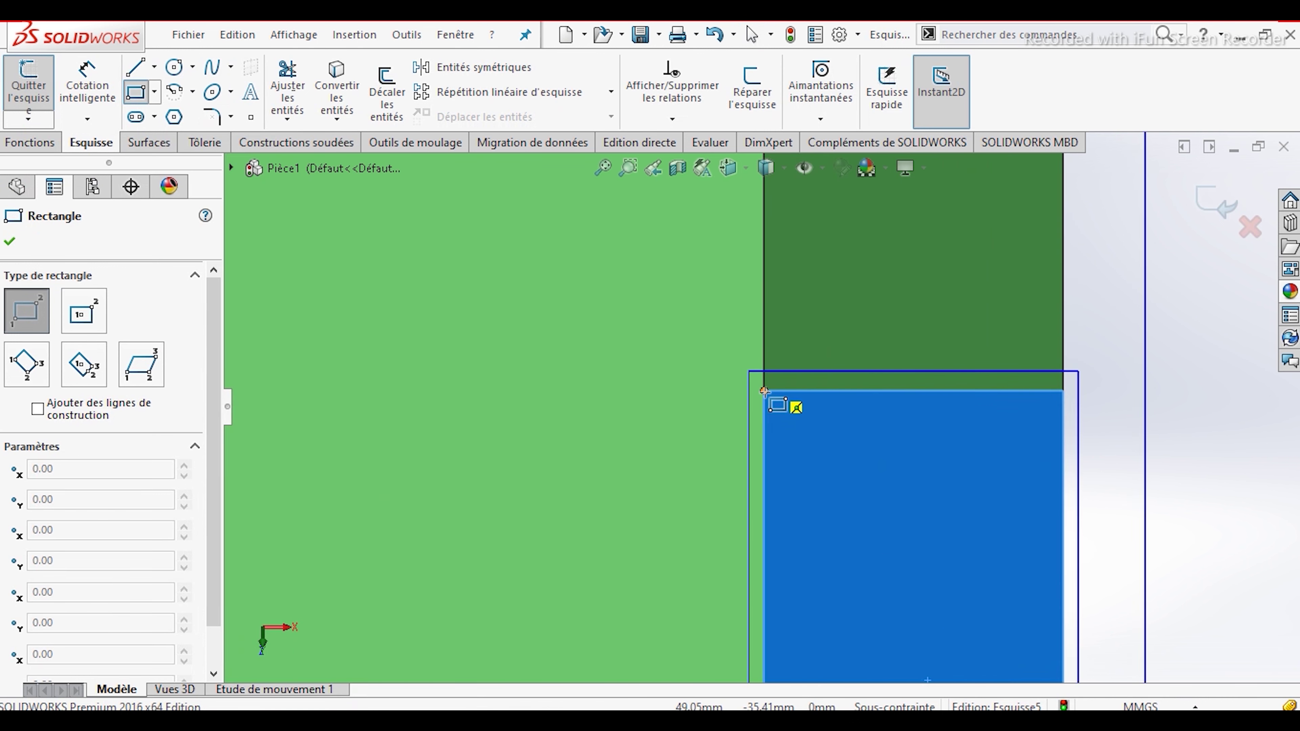
click(765, 392)
scroll(765, 397, up, 3)
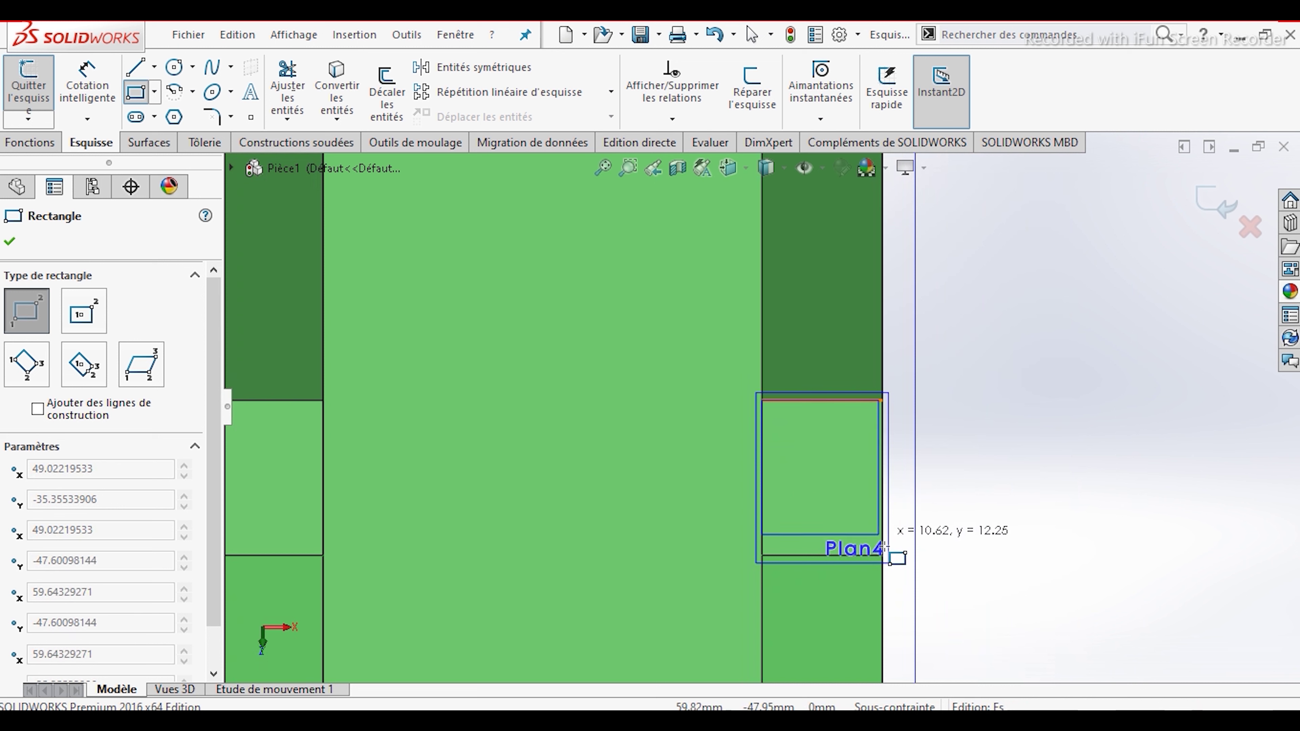
scroll(870, 540, down, 2)
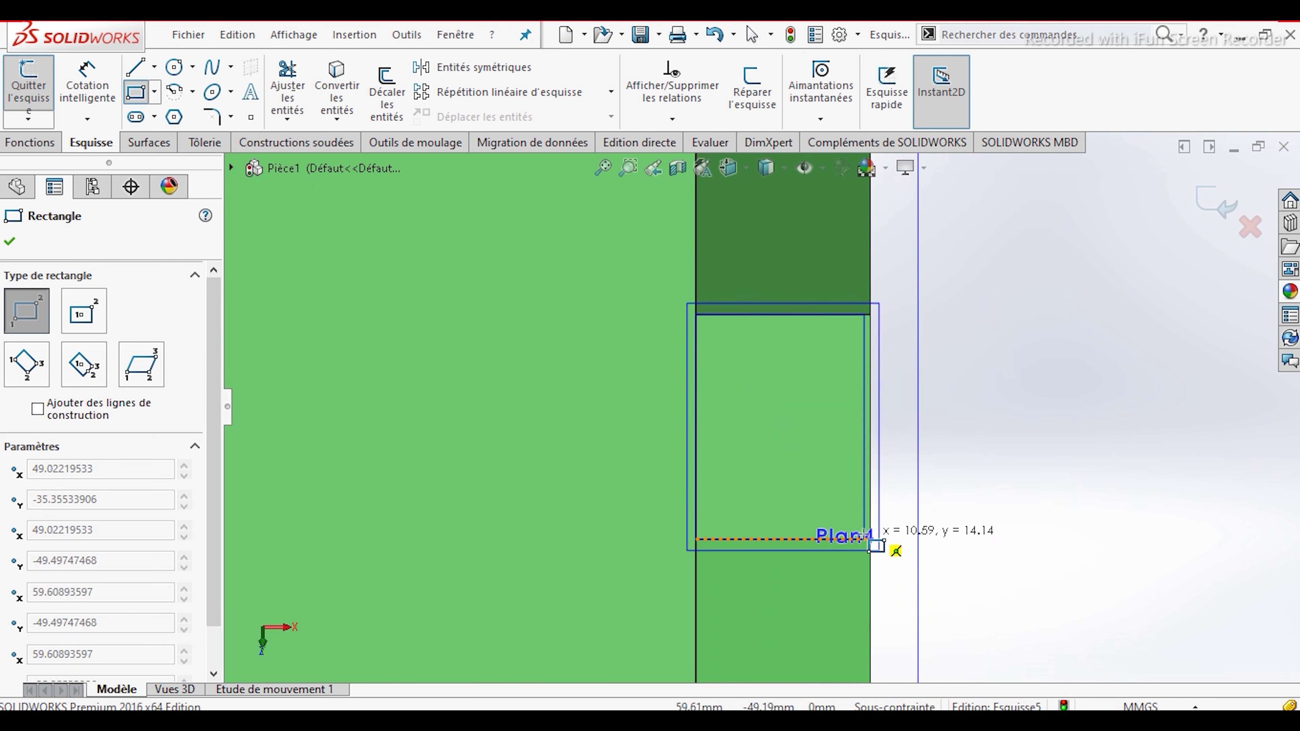
click(870, 538)
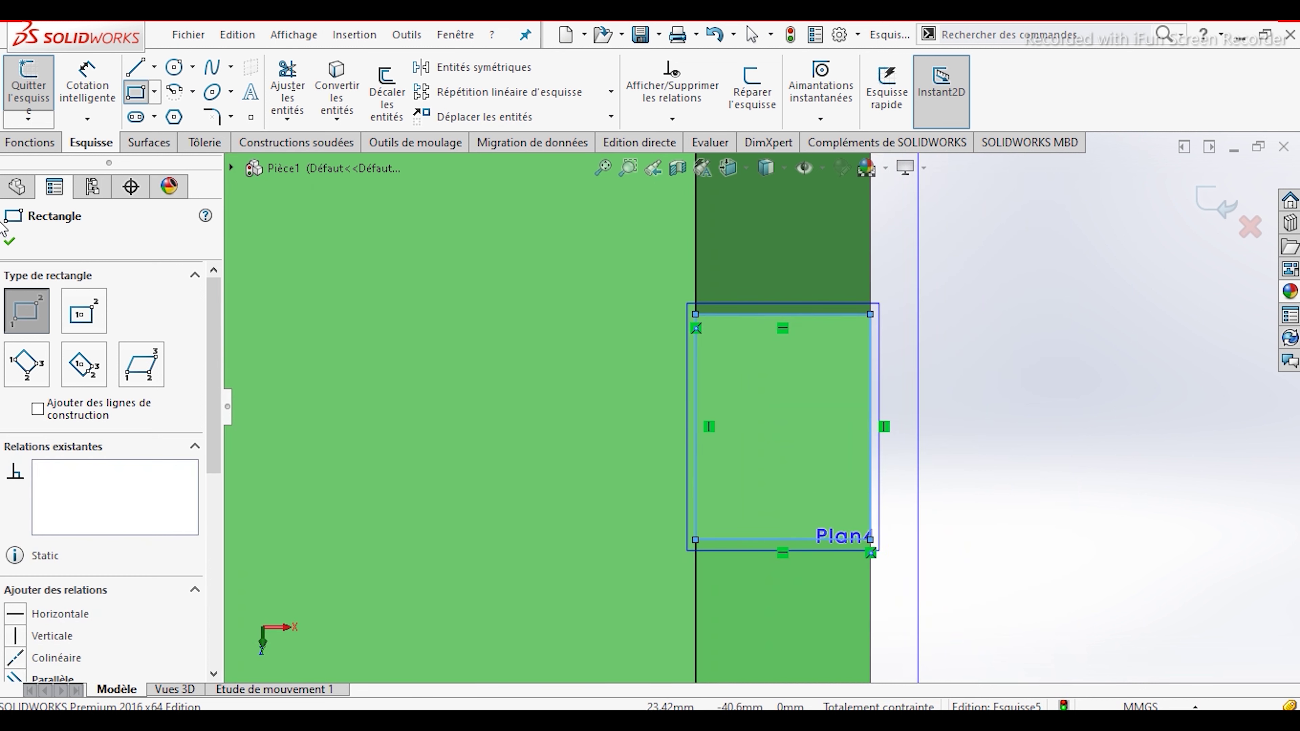
click(12, 242)
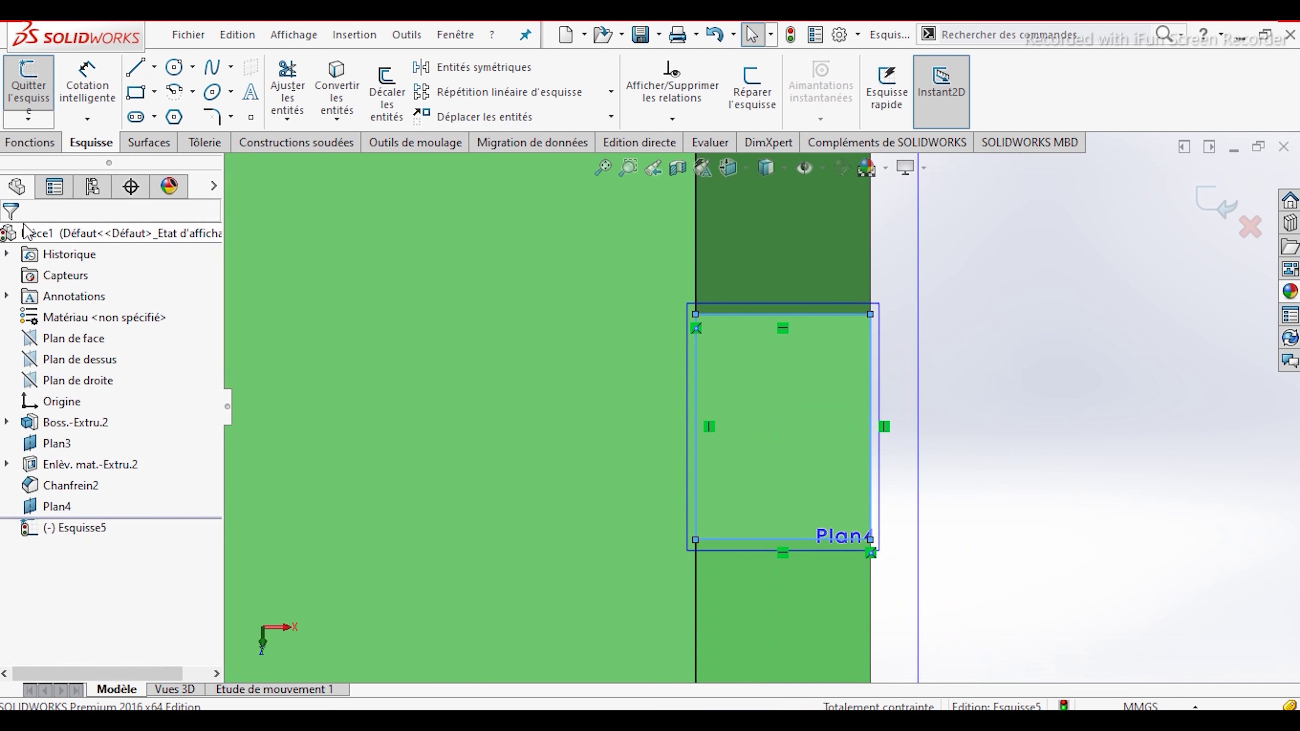
click(48, 146)
Extrude the Esquisse5 rectangle 10 mm instead of 60 mm, creating Boss.-Extru.3
click(50, 100)
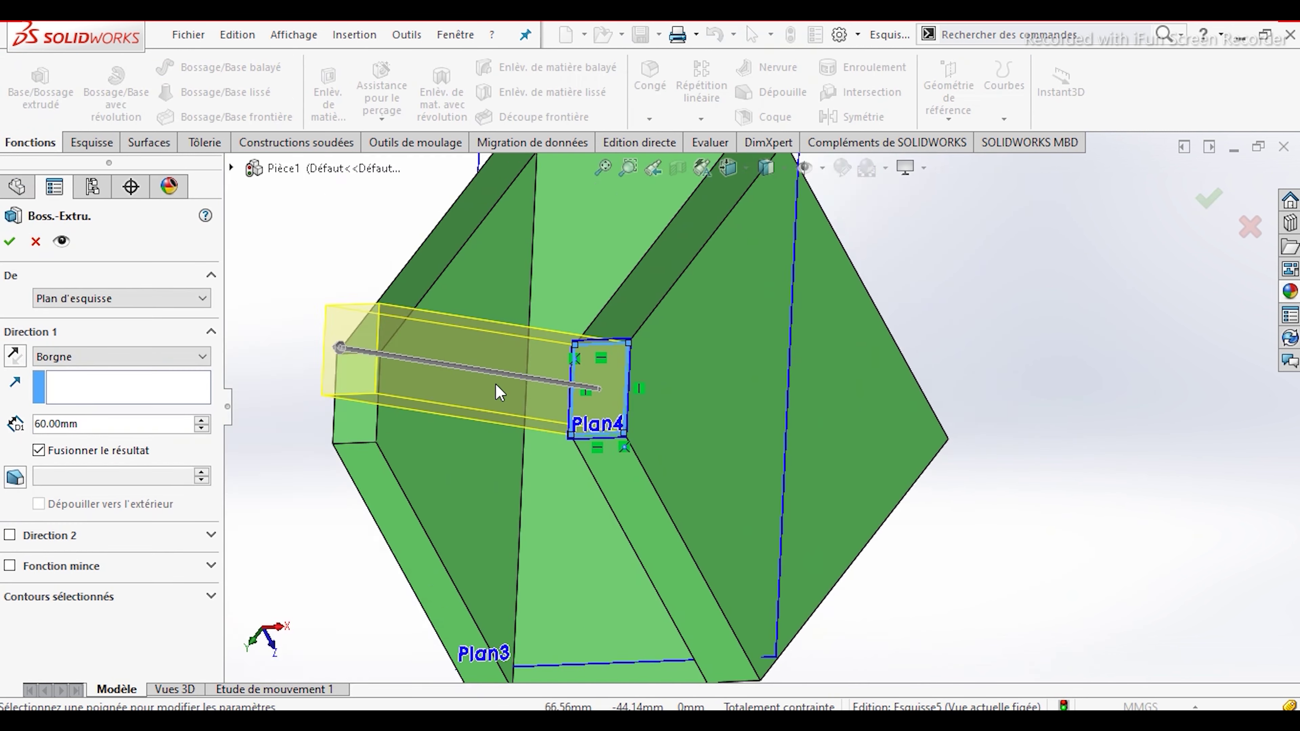
mouse_move(427, 306)
middle_down()
mouse_move(470, 212)
mouse_move(575, 166)
mouse_move(601, 88)
mouse_move(760, 342)
mouse_move(818, 339)
mouse_move(676, 325)
mouse_move(664, 379)
middle_up()
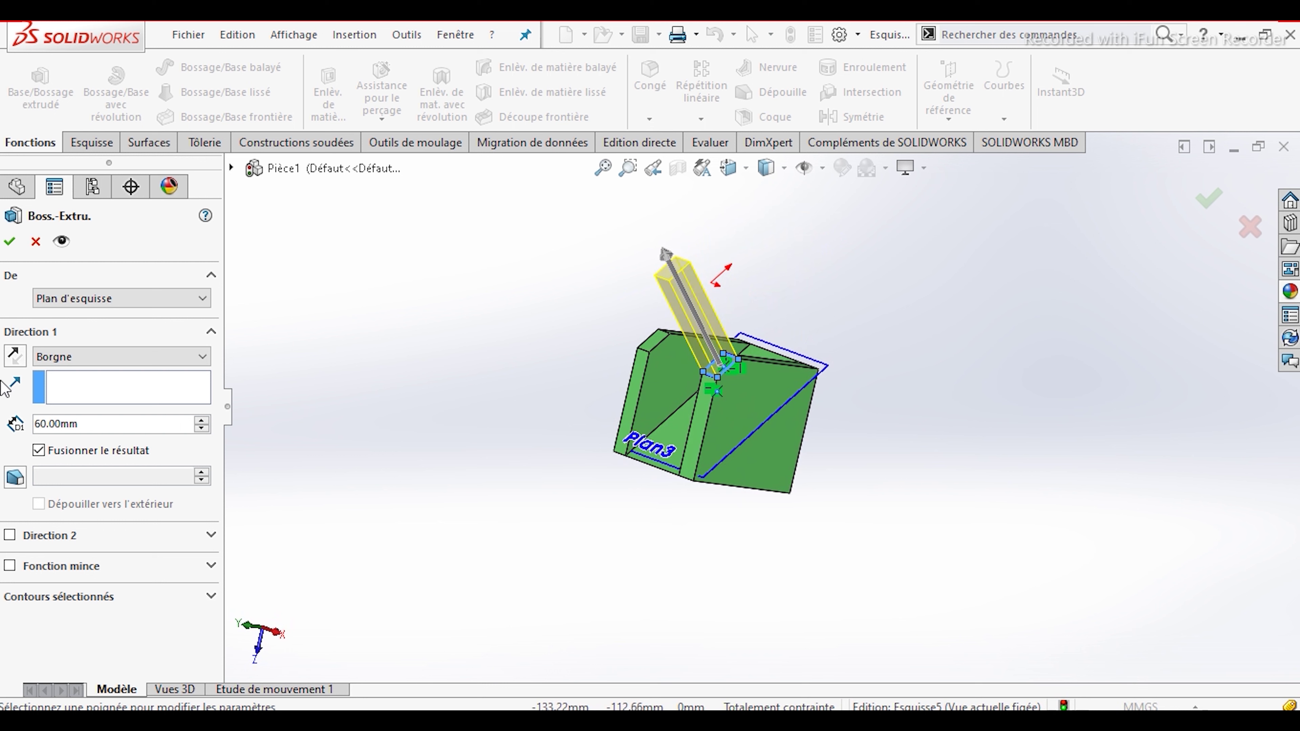
click(201, 430)
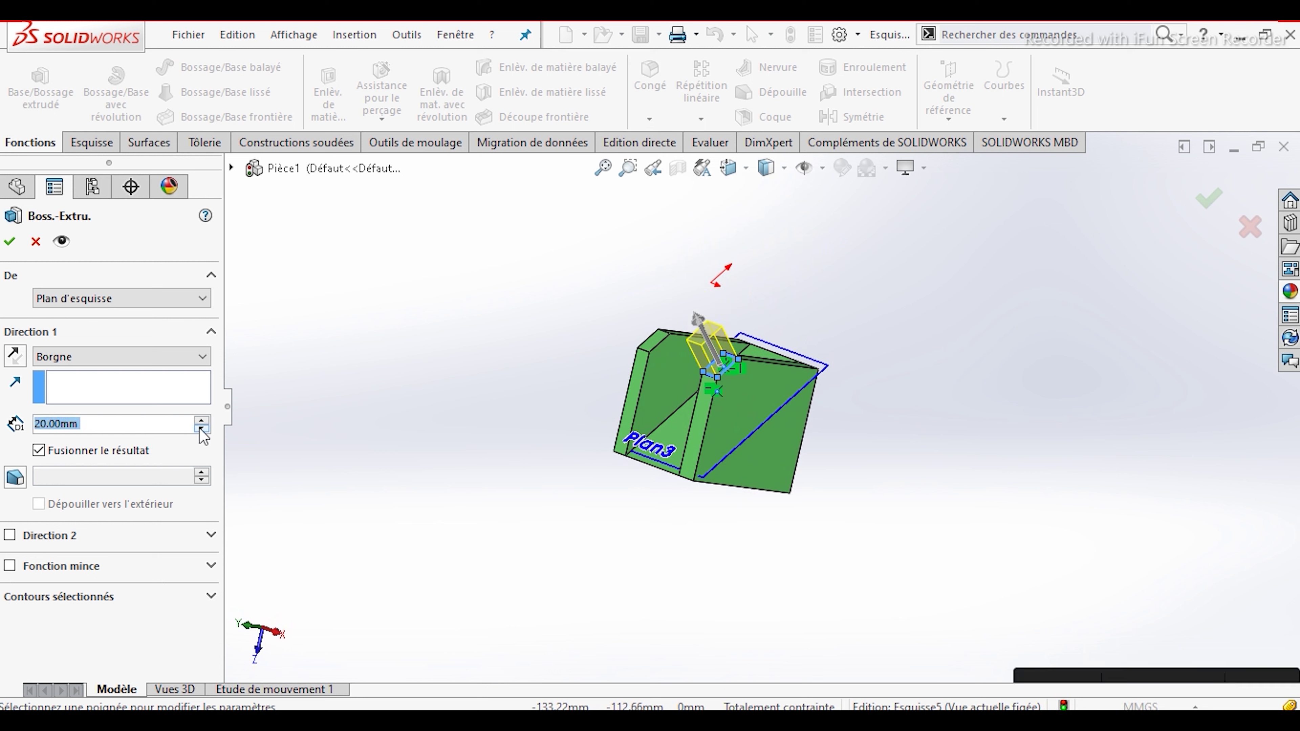
click(202, 430)
mouse_move(326, 370)
middle_down()
mouse_move(470, 363)
mouse_move(485, 407)
middle_up()
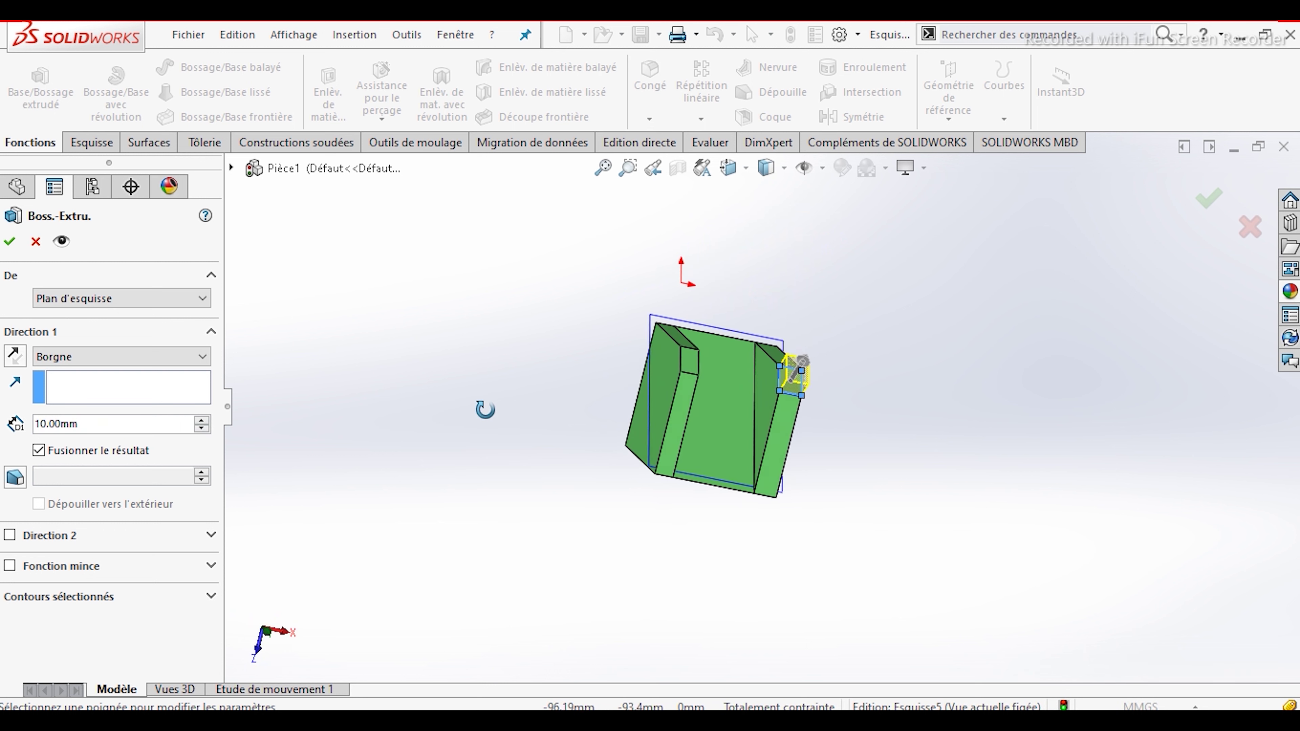
click(11, 246)
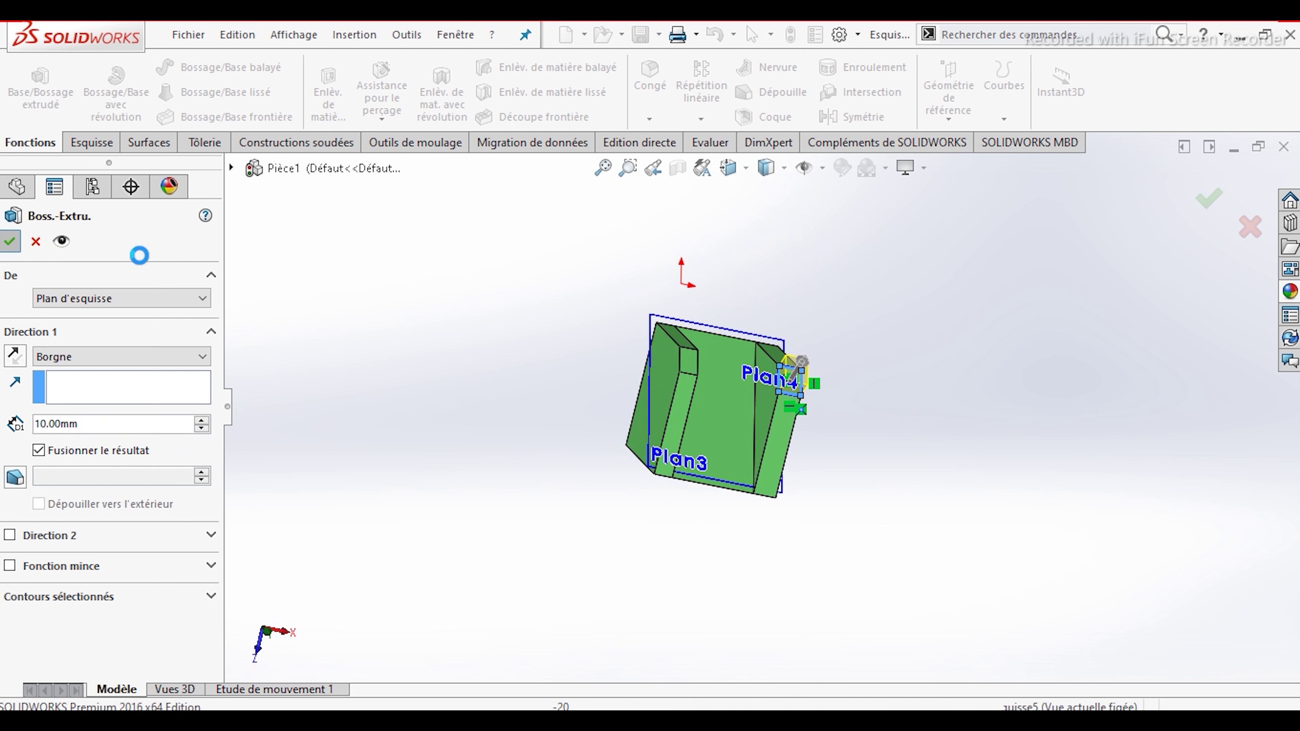
mouse_move(592, 413)
middle_down()
mouse_move(508, 299)
mouse_move(491, 350)
mouse_move(450, 290)
mouse_move(415, 319)
mouse_move(432, 403)
mouse_move(470, 343)
mouse_move(517, 308)
mouse_move(542, 324)
mouse_move(580, 291)
mouse_move(580, 381)
mouse_move(633, 334)
mouse_move(673, 323)
middle_up()
scroll(686, 416, down, 4)
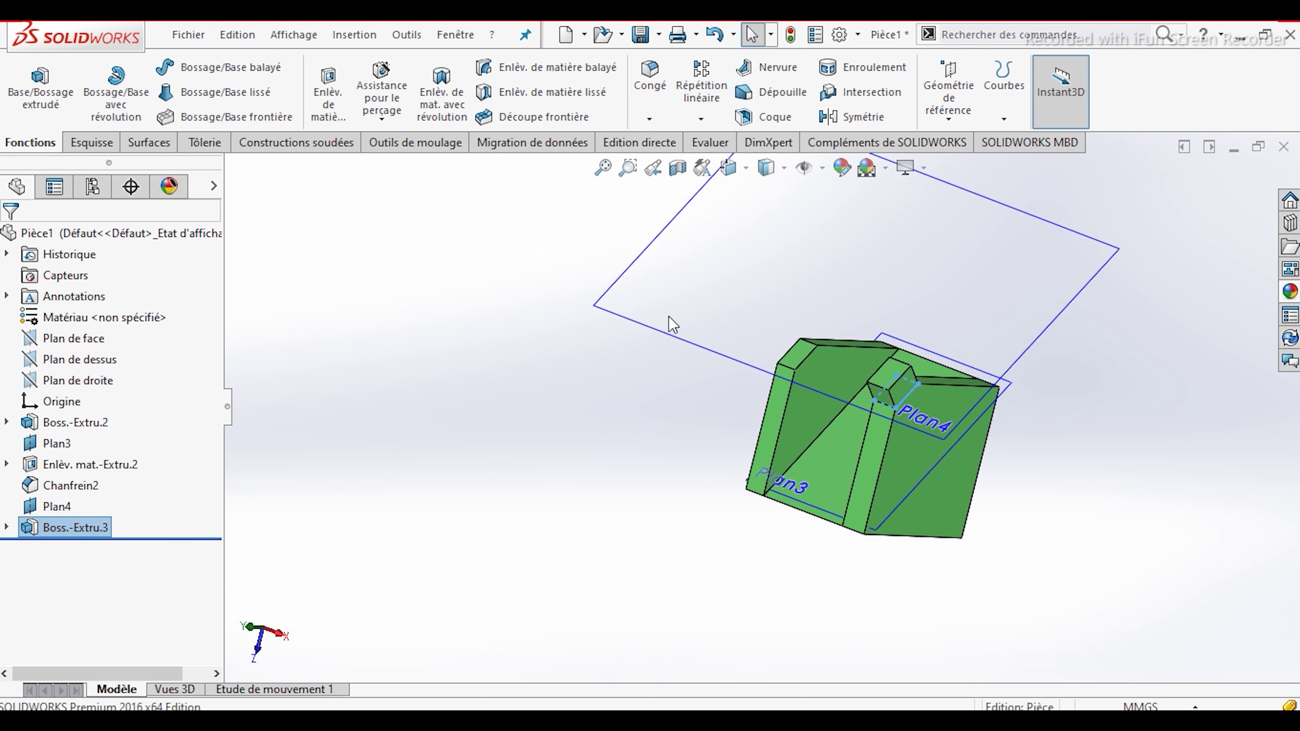